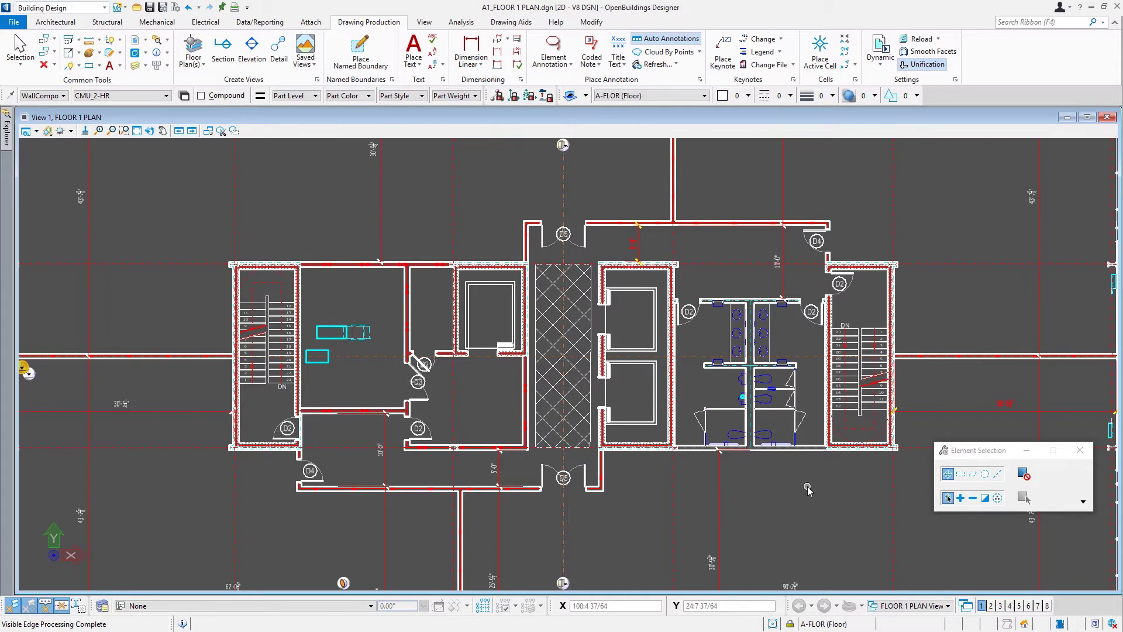
Show the Display Styles dialog and view Cut - Drawing's Visible Edges settings with Geometry Maps on.
{"action": "left_click", "coordinate": [47, 130]}
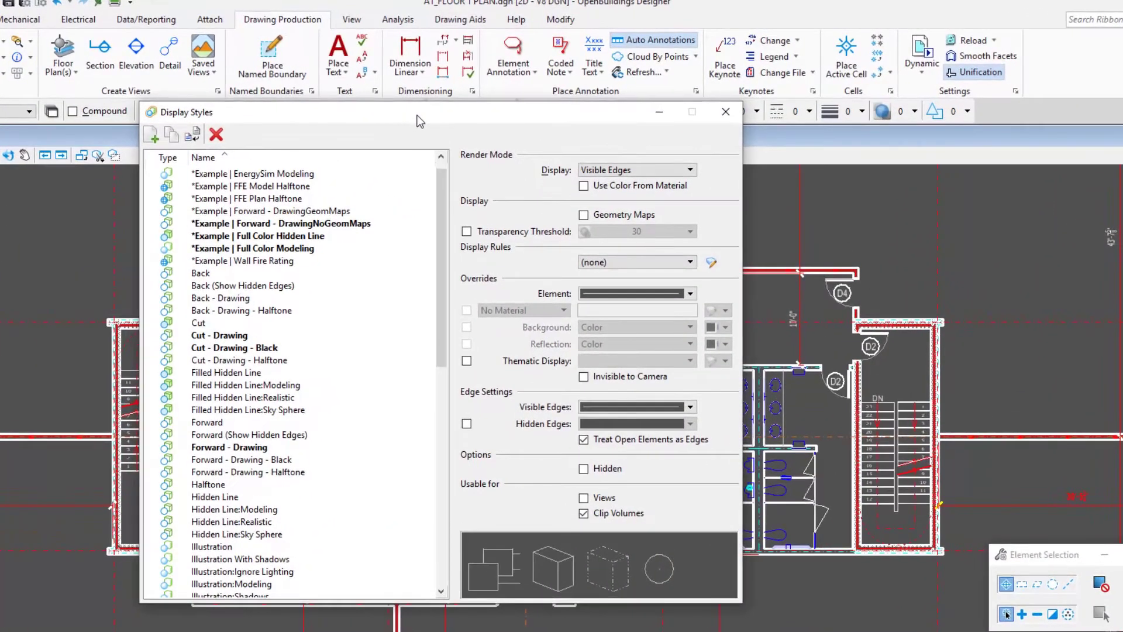
{"action": "left_click_drag", "start_coordinate": [423, 113], "coordinate": [536, 111]}
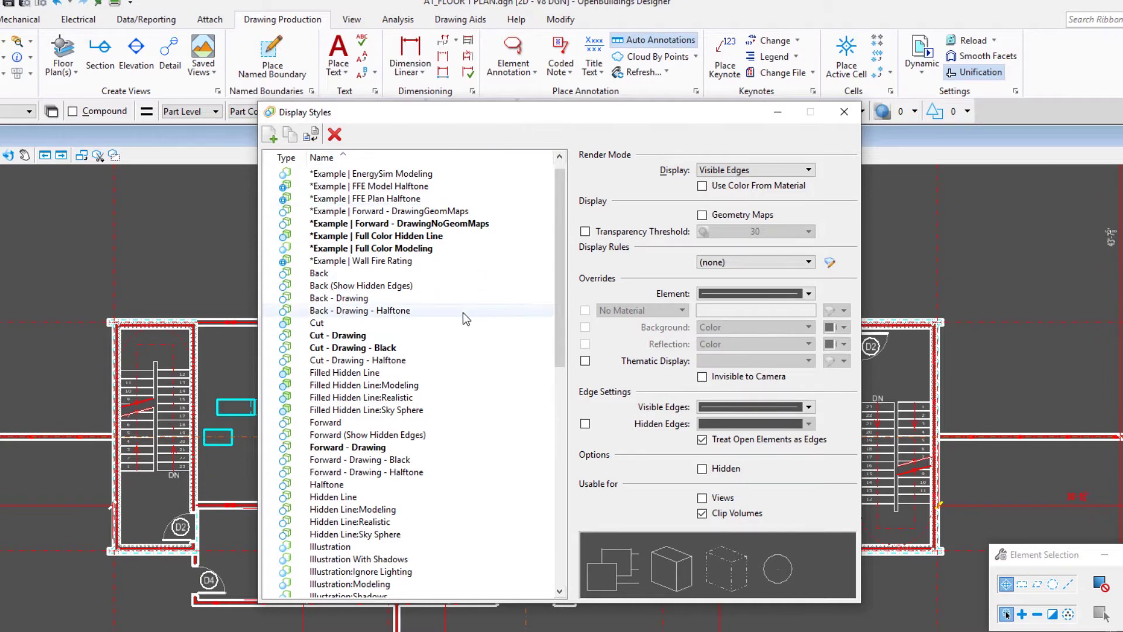
{"action": "left_click", "coordinate": [379, 338]}
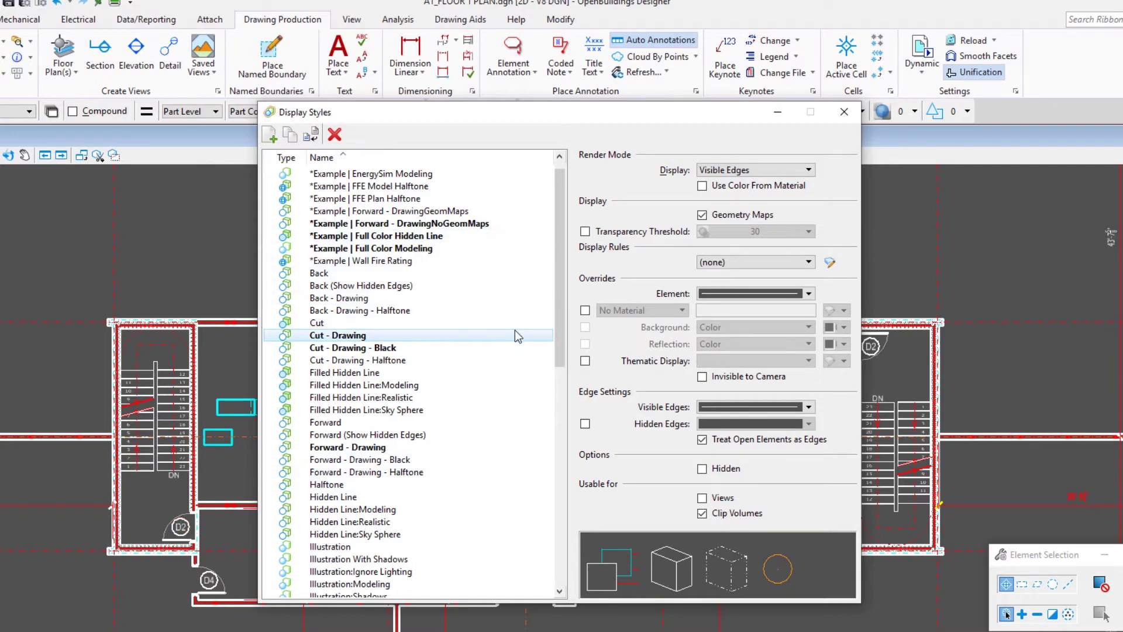
{"action": "left_click", "coordinate": [759, 171]}
{"action": "left_click", "coordinate": [759, 172]}
{"action": "left_click", "coordinate": [759, 171]}
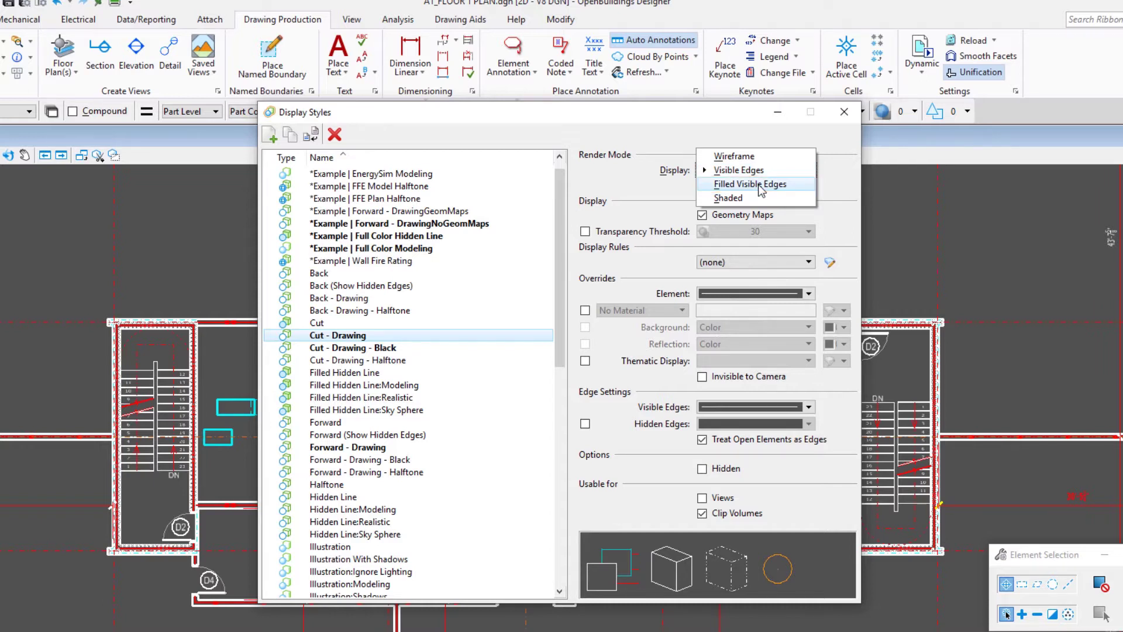
{"action": "left_click", "coordinate": [742, 169]}
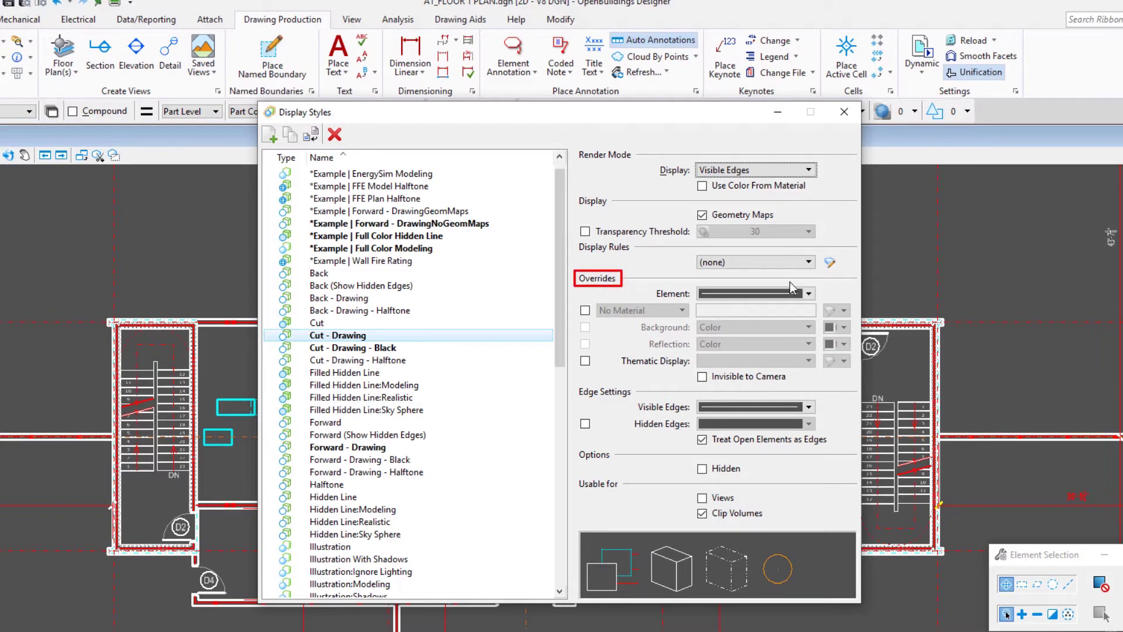
{"action": "left_click", "coordinate": [810, 294]}
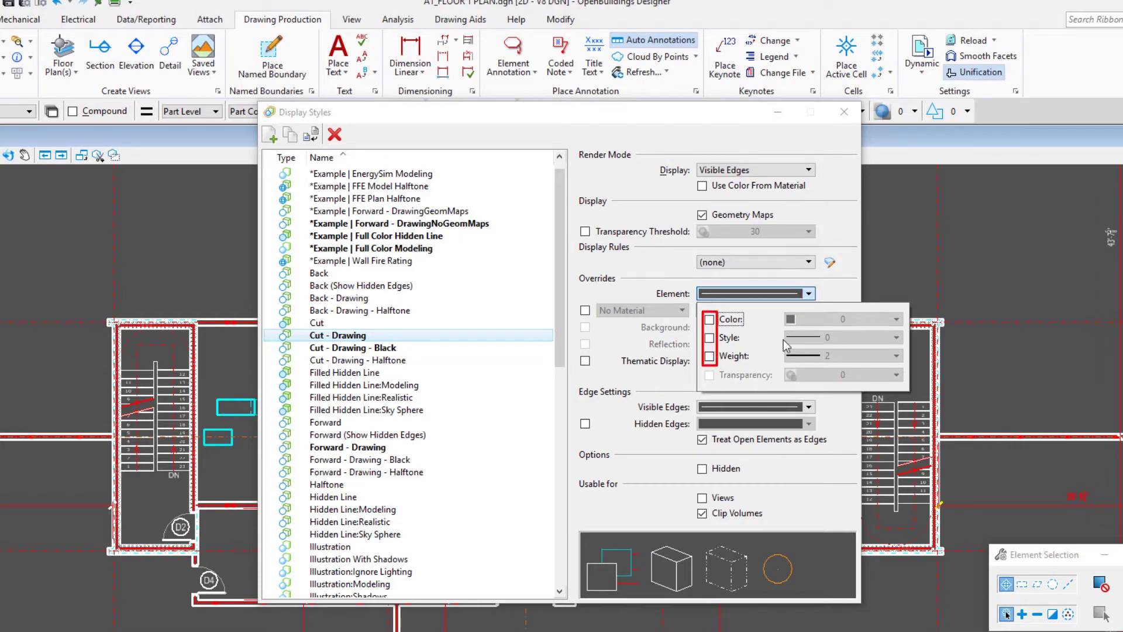
{"action": "left_click", "coordinate": [844, 294]}
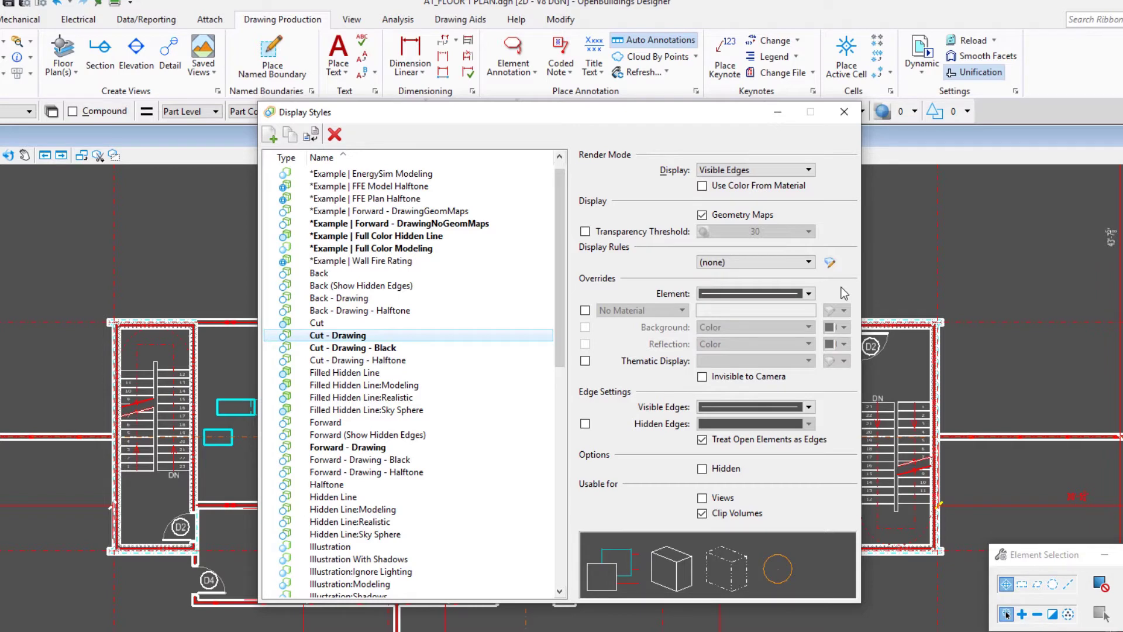
{"action": "left_click", "coordinate": [809, 407]}
{"action": "left_click", "coordinate": [824, 407]}
Check Cut - Drawing - Halftone's True Color element and visible-edge overrides, then scroll the list up.
{"action": "left_click", "coordinate": [413, 365]}
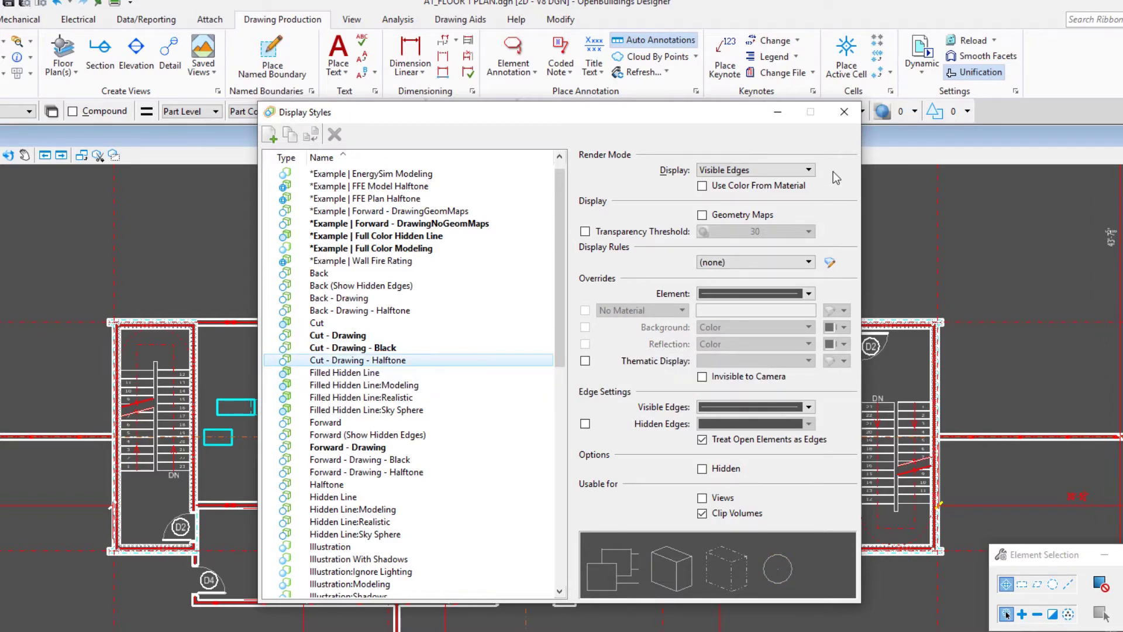
{"action": "left_click", "coordinate": [809, 294]}
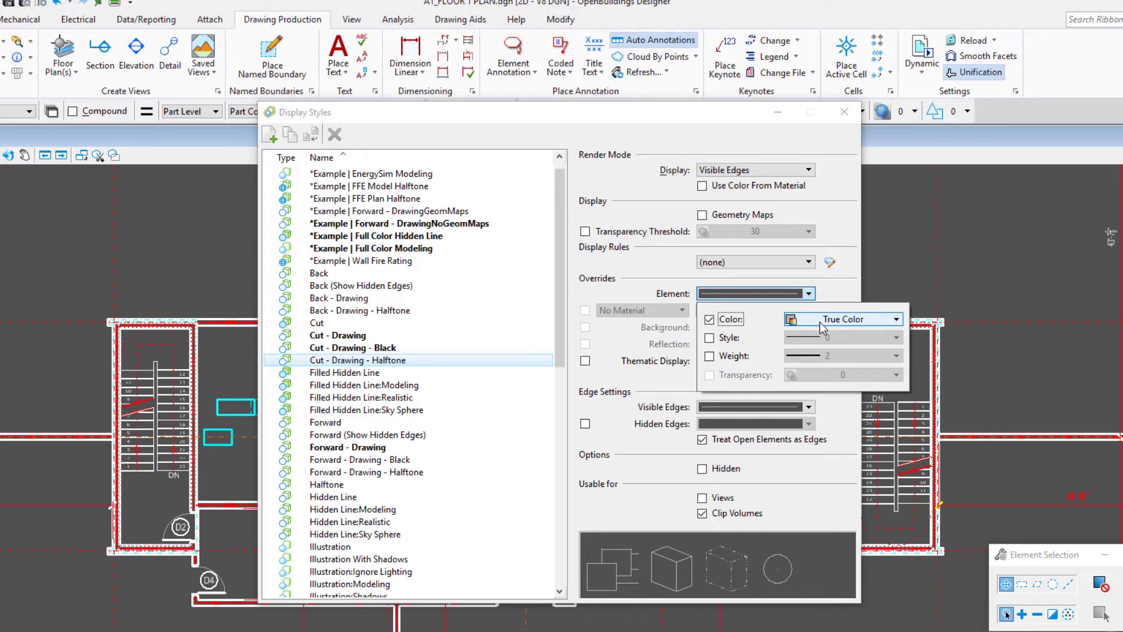
{"action": "left_click", "coordinate": [834, 293]}
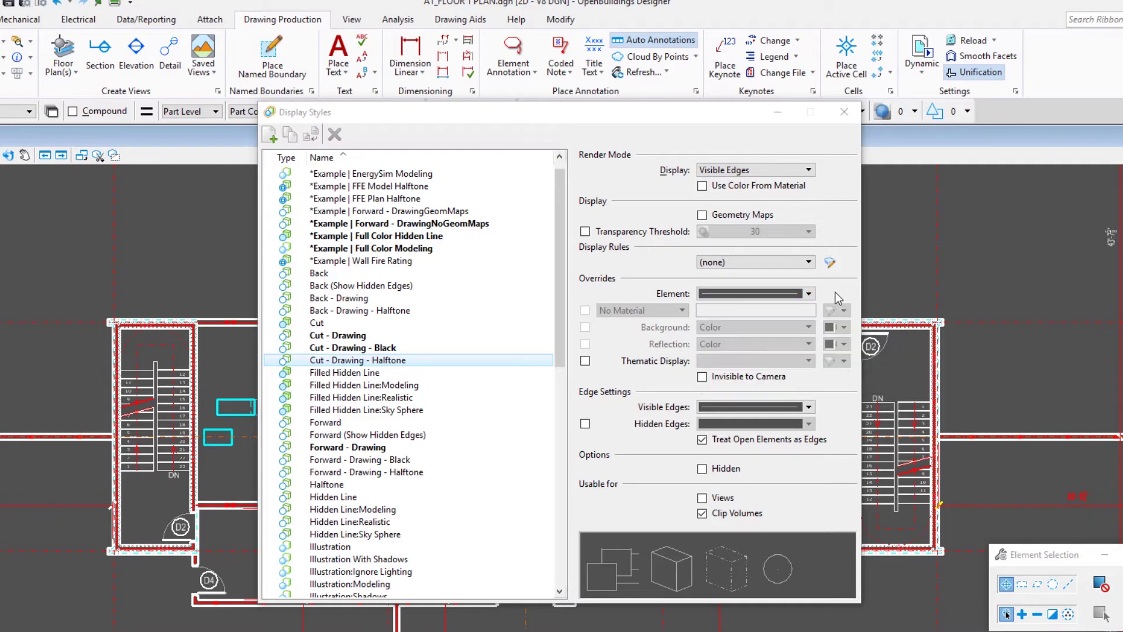
{"action": "left_click", "coordinate": [809, 406]}
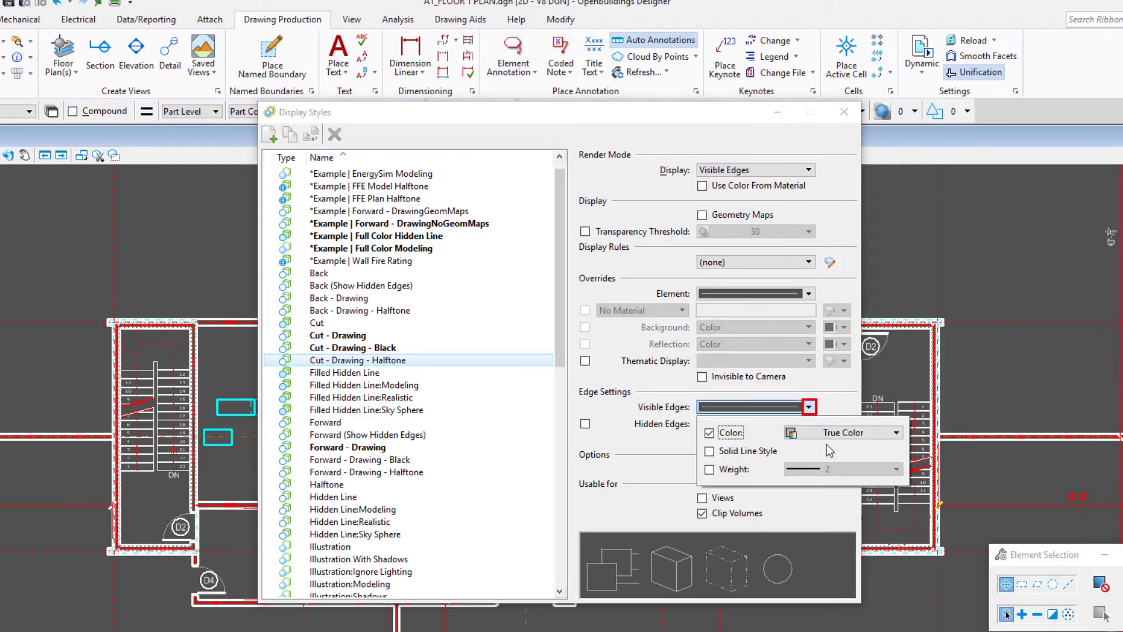
{"action": "left_click", "coordinate": [840, 387]}
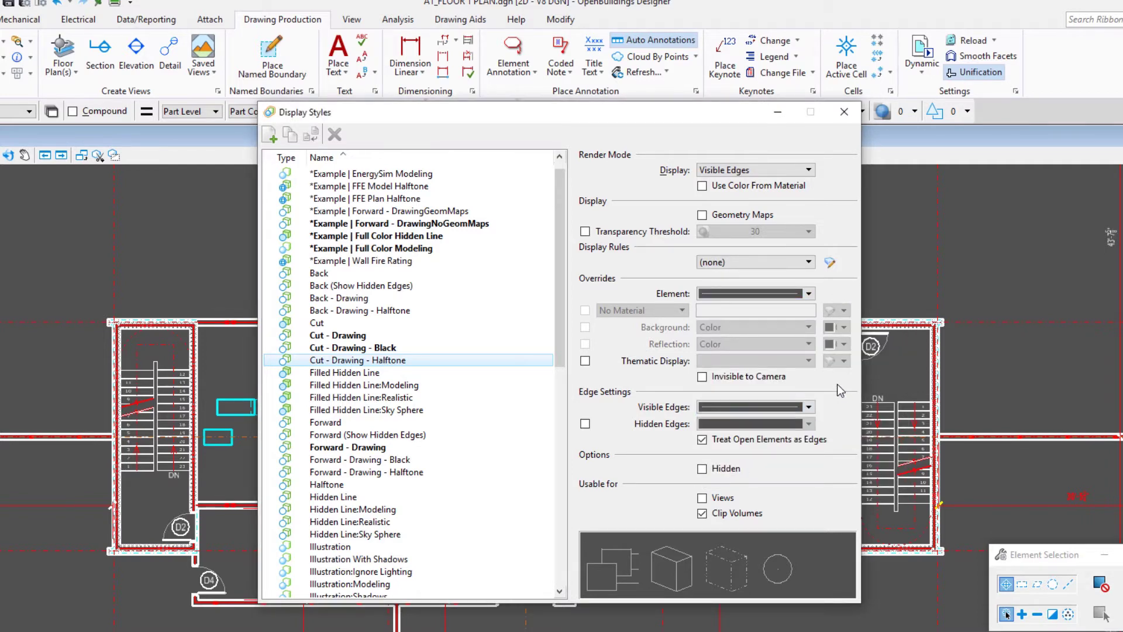
{"action": "left_click_drag", "start_coordinate": [559, 302], "coordinate": [559, 284]}
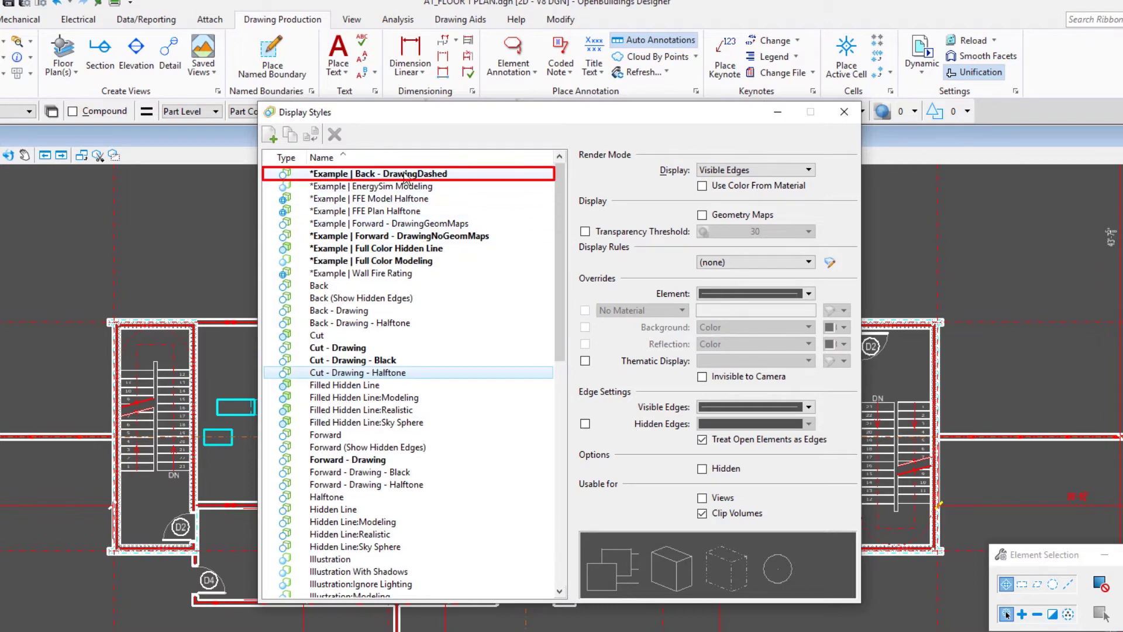
Check *Example | Back - DrawingDashed's element overrides: colour 9, dashed style 2, weight 0.
{"action": "left_click", "coordinate": [427, 176]}
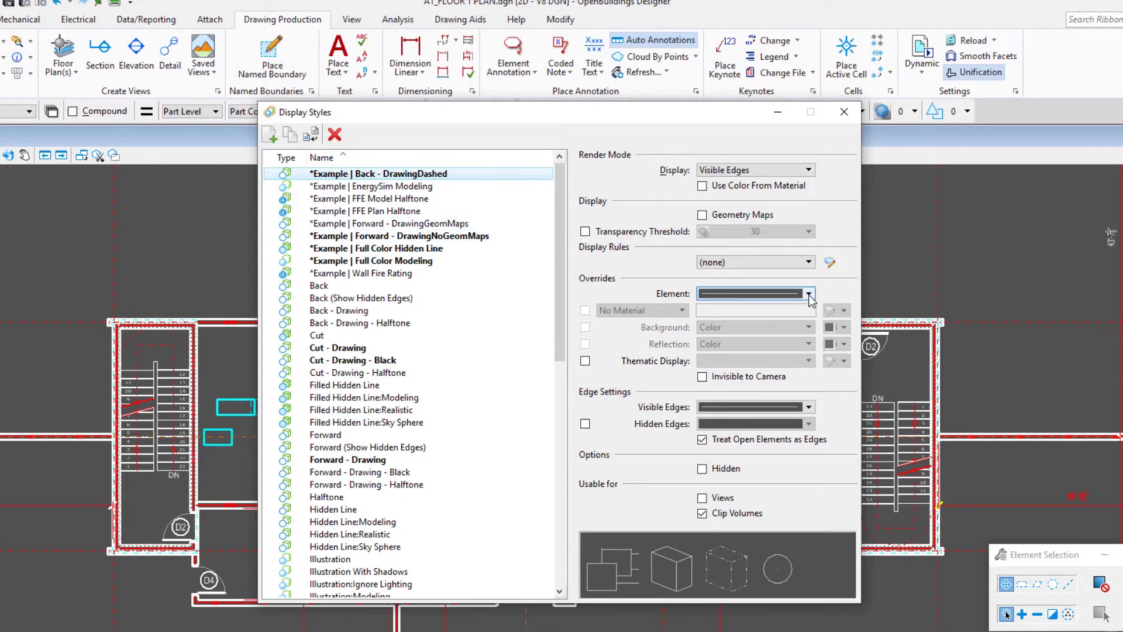
{"action": "left_click", "coordinate": [767, 293]}
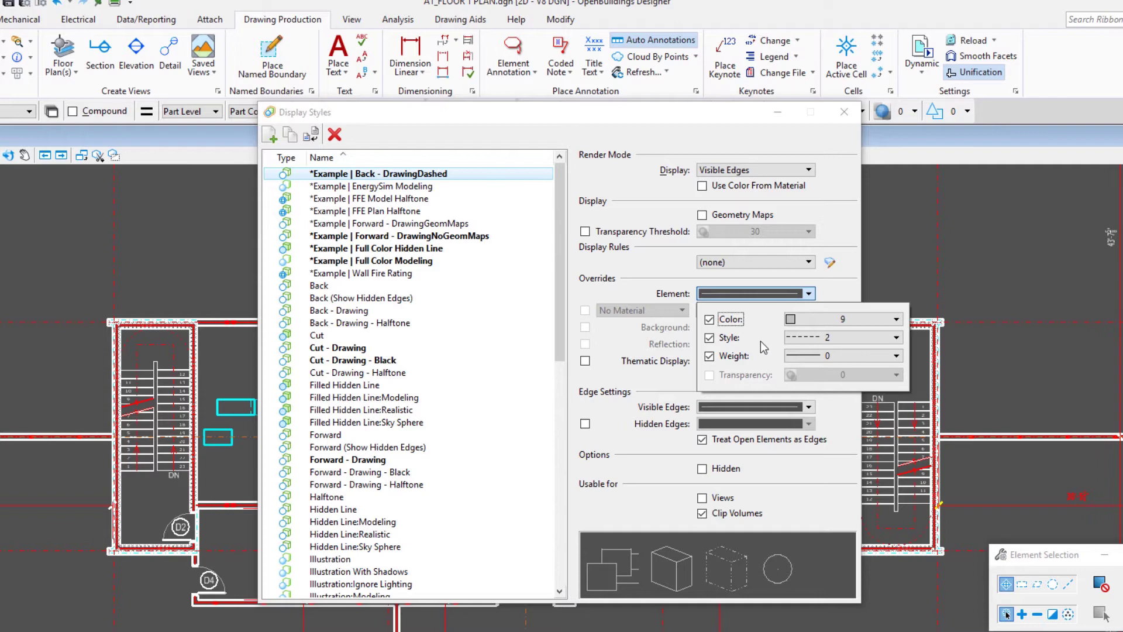
{"action": "left_click", "coordinate": [848, 292]}
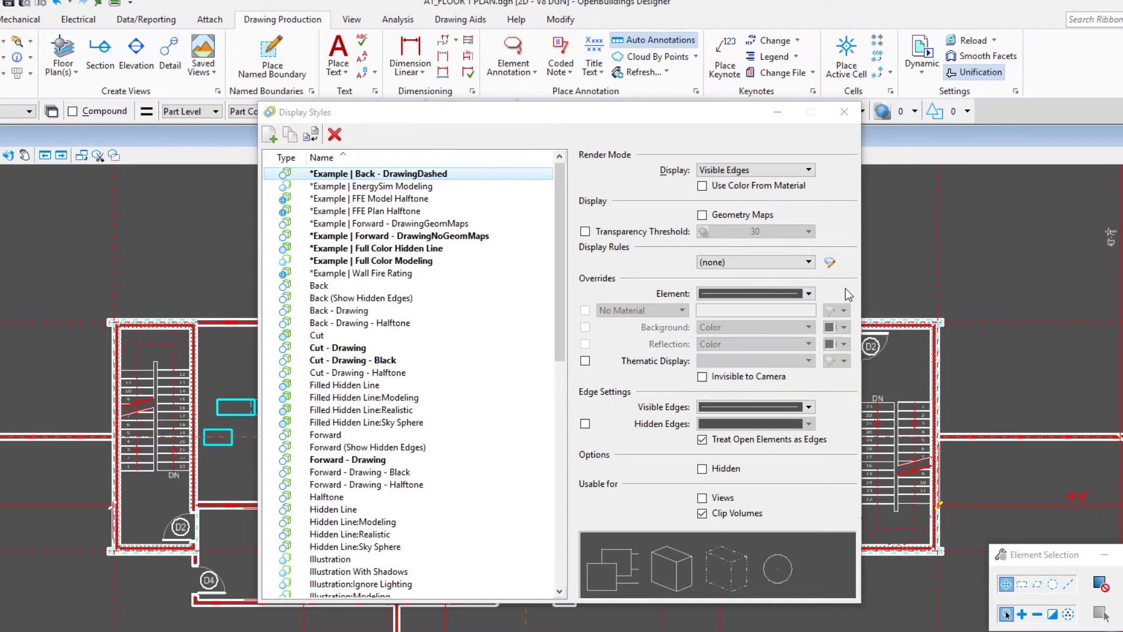
{"action": "left_click", "coordinate": [810, 408]}
{"action": "left_click", "coordinate": [841, 404]}
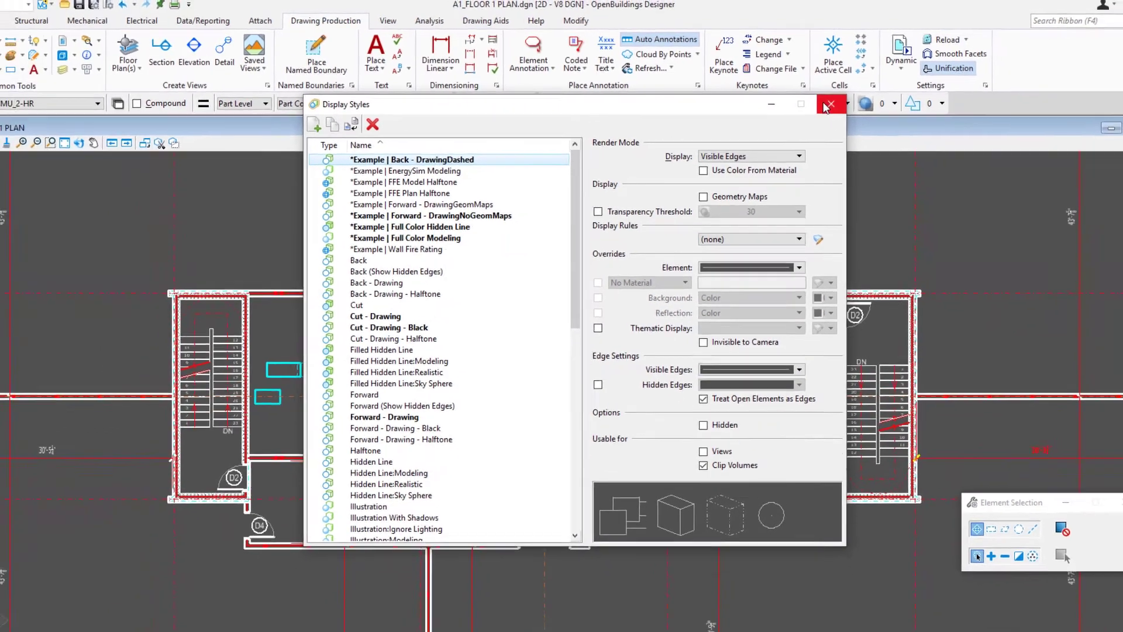
Apply Forward - Drawing - Halftone and Cut - Drawing - Halftone as the reference's clip volume styles.
{"action": "left_click", "coordinate": [844, 112]}
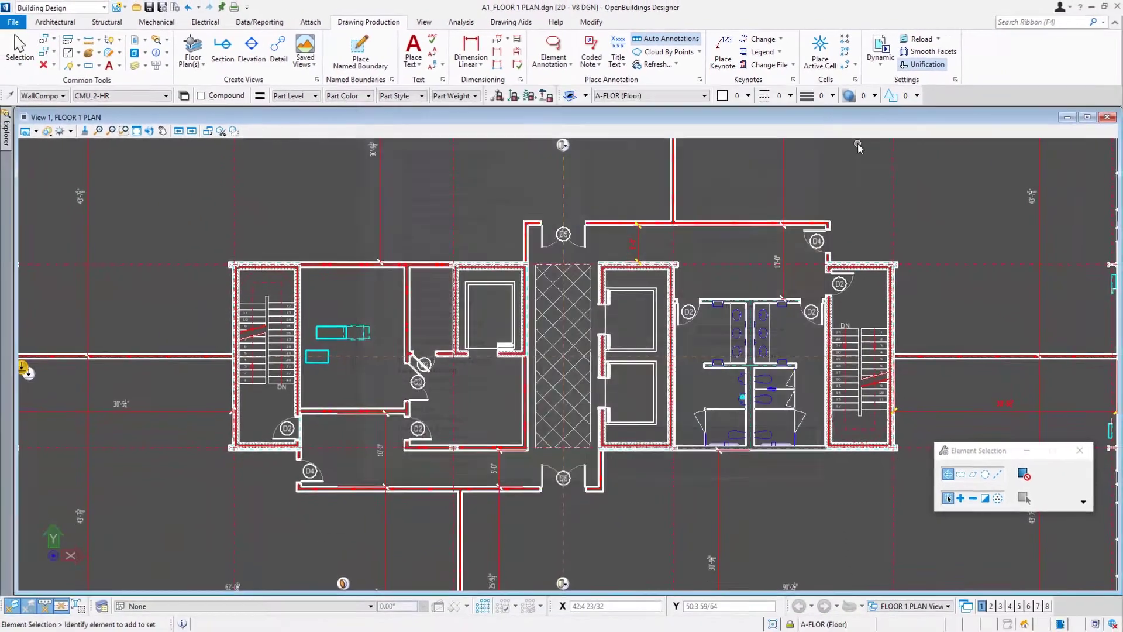
{"action": "left_click", "coordinate": [955, 80]}
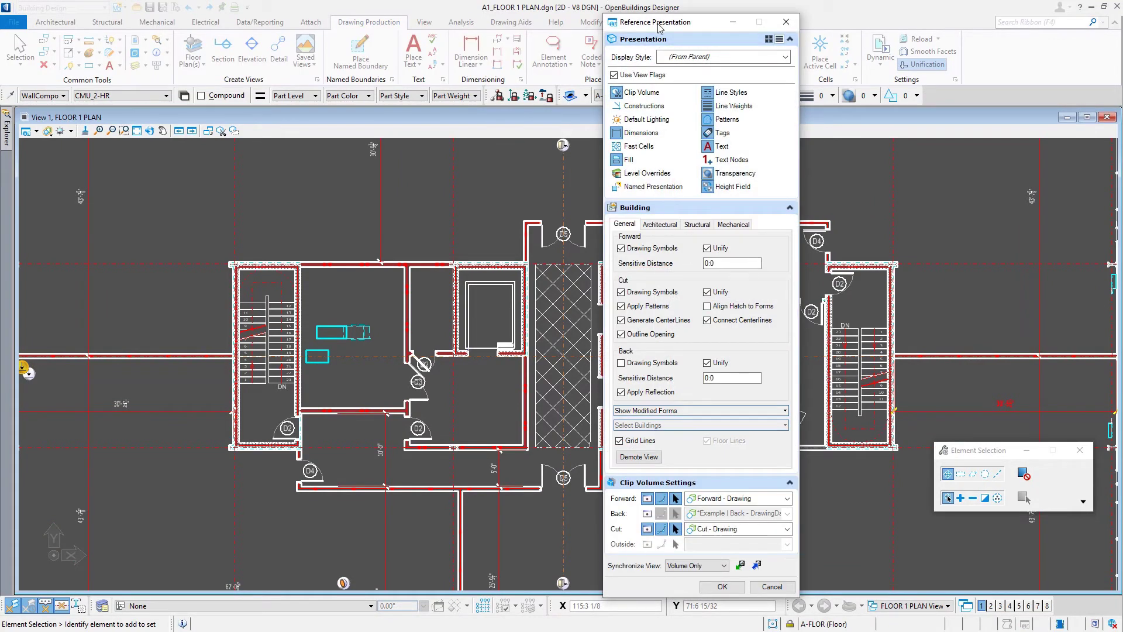
{"action": "left_click_drag", "start_coordinate": [660, 26], "coordinate": [726, 14]}
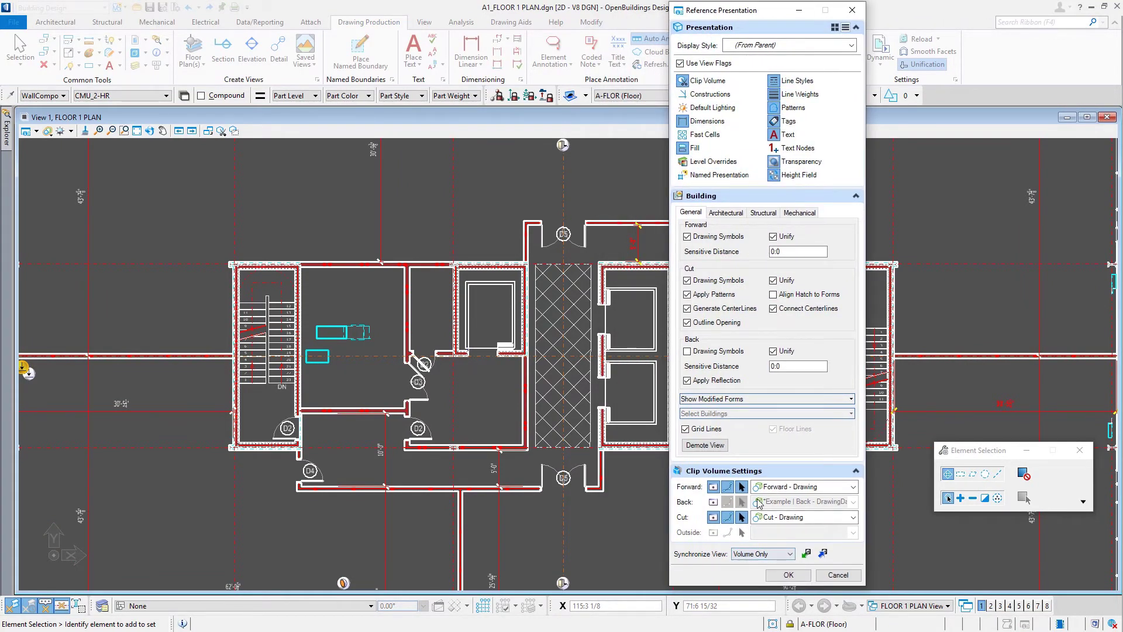
{"action": "left_click", "coordinate": [839, 489]}
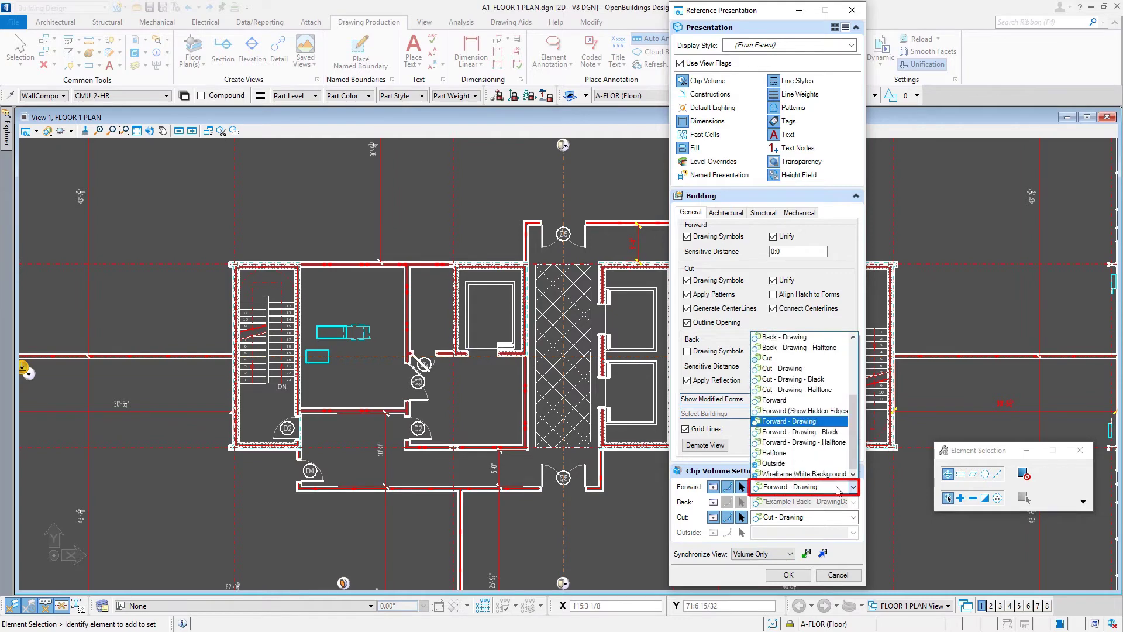
{"action": "left_click", "coordinate": [825, 444]}
{"action": "left_click", "coordinate": [825, 518]}
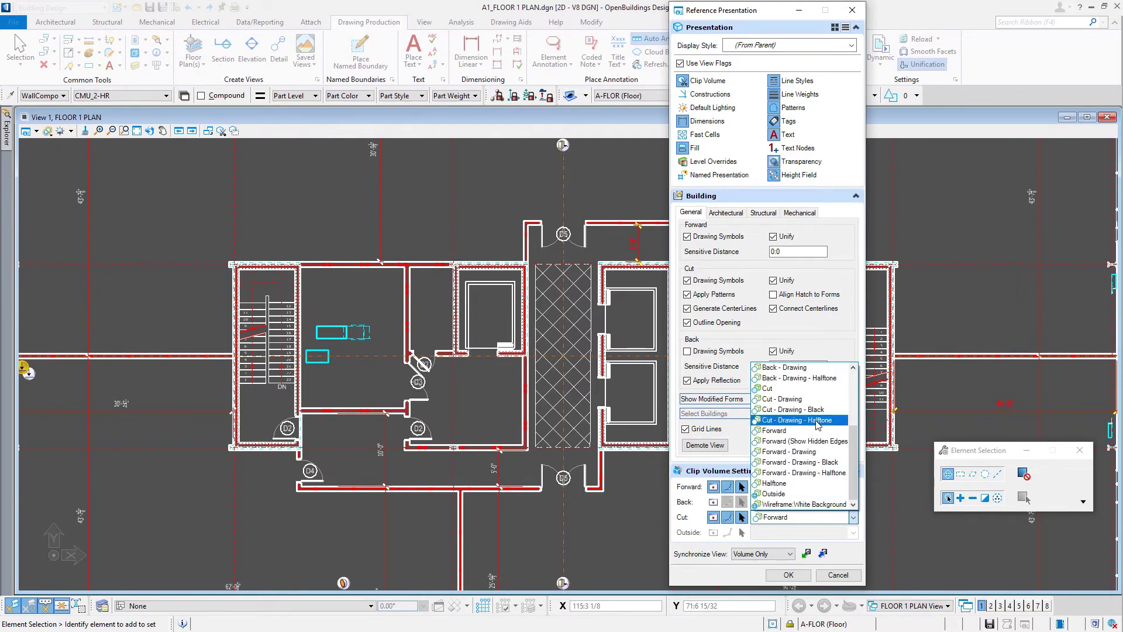
{"action": "left_click", "coordinate": [818, 421]}
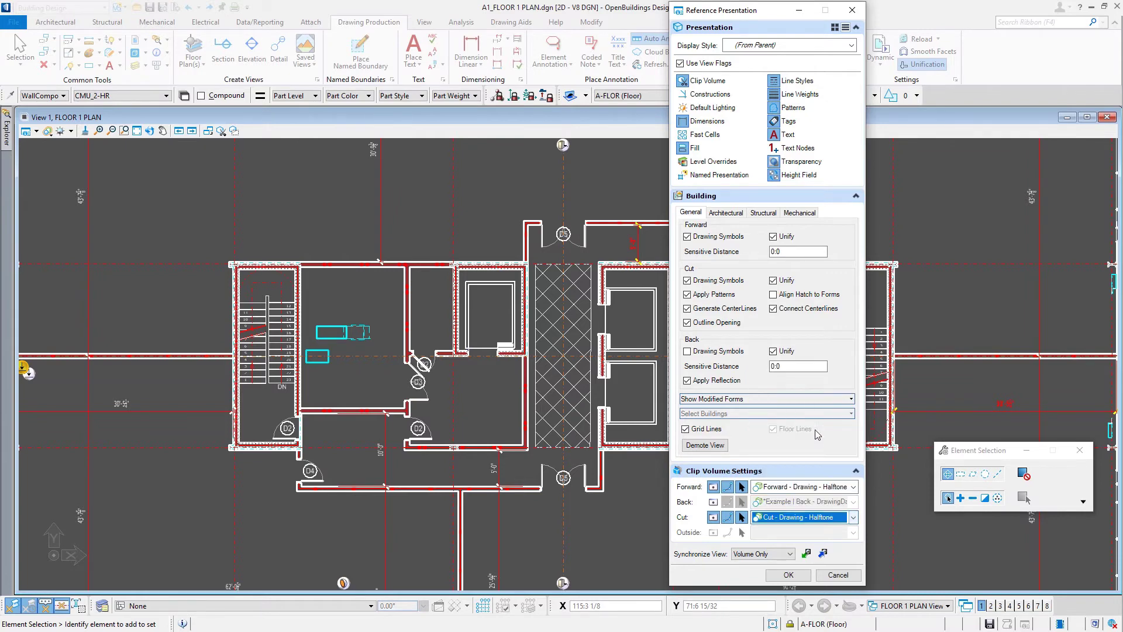
{"action": "left_click", "coordinate": [789, 575]}
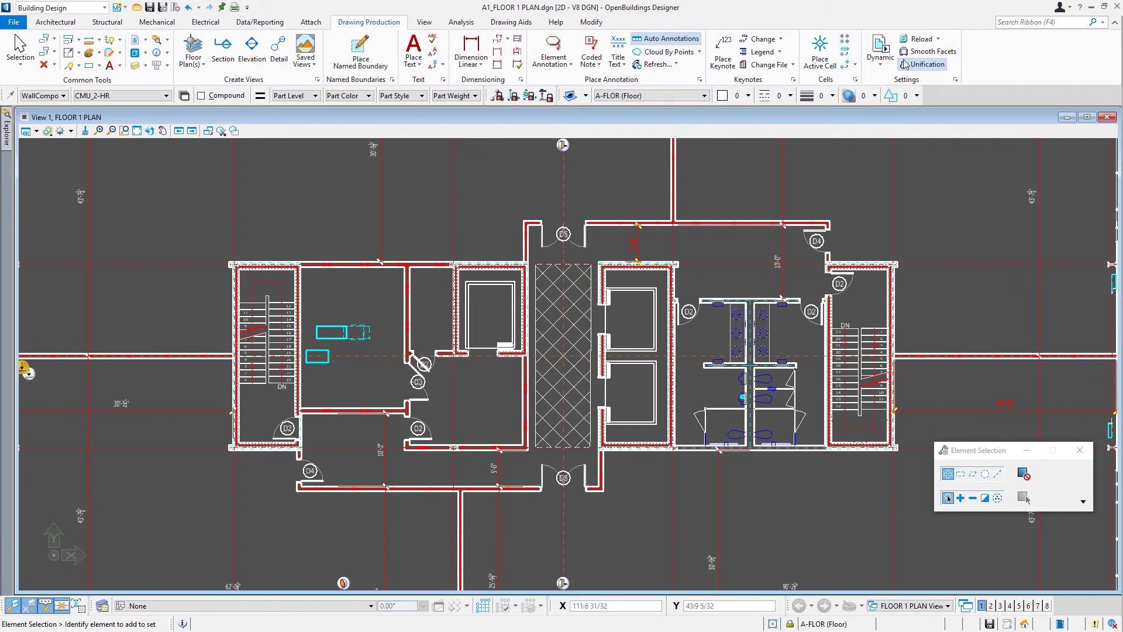
Reload the reference and zoom in and out to check the halftone Floor 1 plan.
{"action": "left_click", "coordinate": [920, 39]}
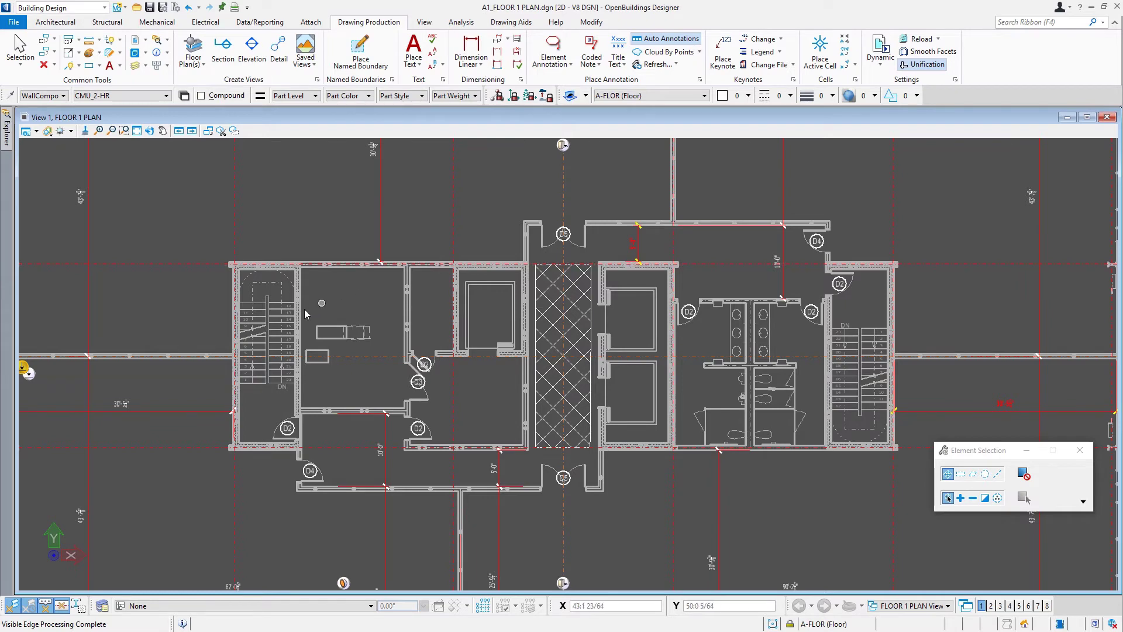
{"action": "mouse_move", "coordinate": [302, 314]}
{"action": "scroll", "coordinate": [301, 314], "scroll_direction": "up", "scroll_amount": 2}
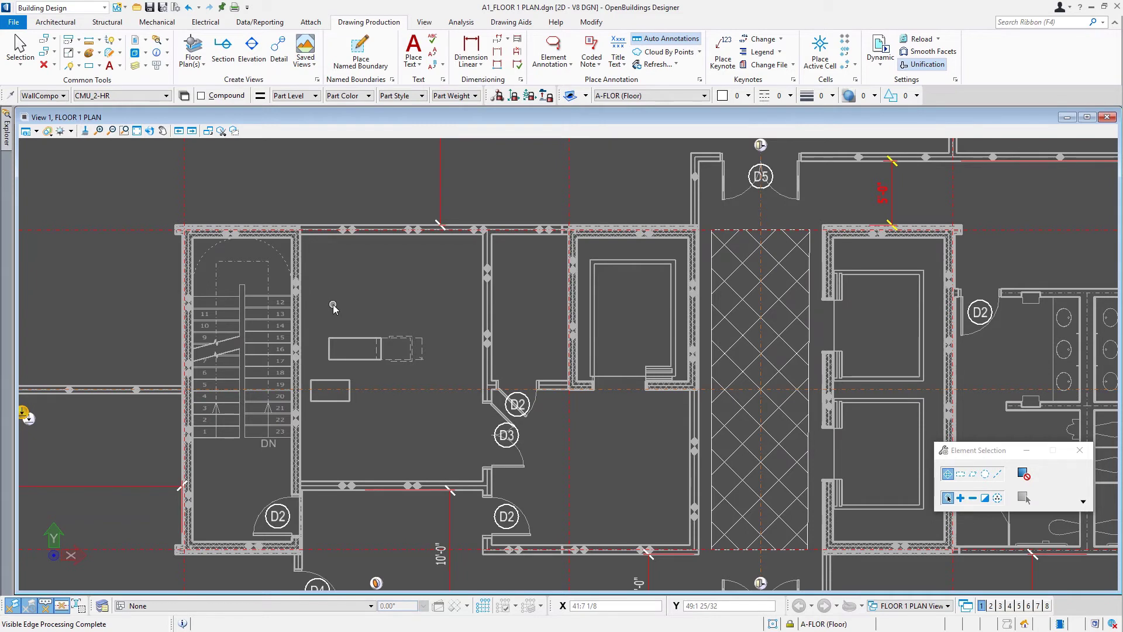
{"action": "scroll", "coordinate": [333, 307], "scroll_direction": "down", "scroll_amount": 2}
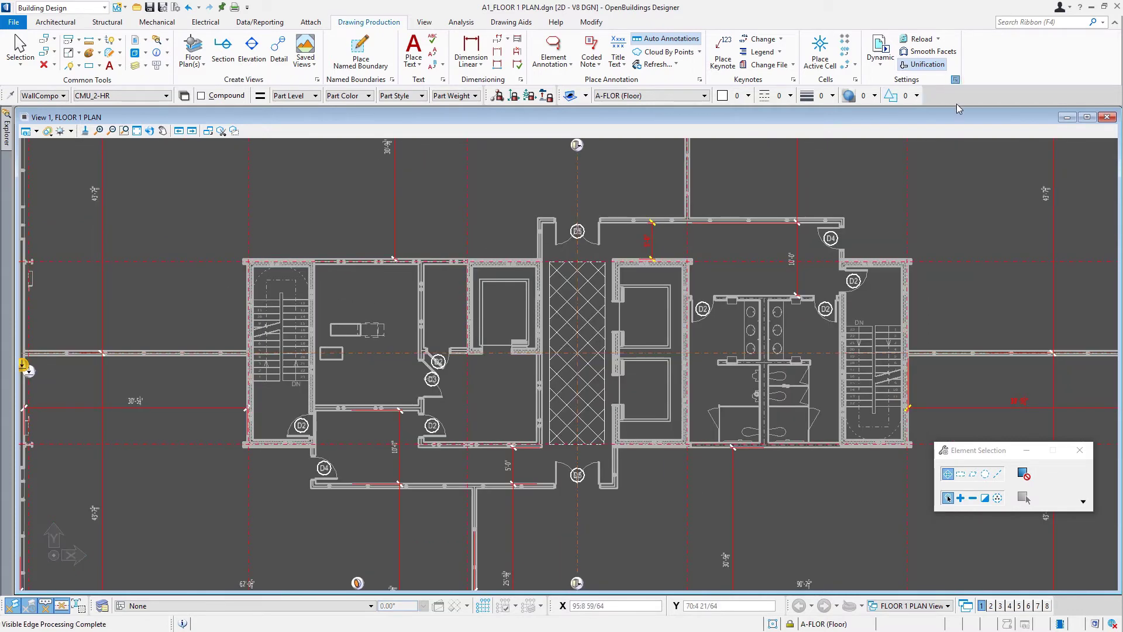
Set the reference's Forward style to Forward - Drawing and Cut style to Cut - Drawing.
{"action": "left_click", "coordinate": [957, 80]}
{"action": "left_click", "coordinate": [836, 488]}
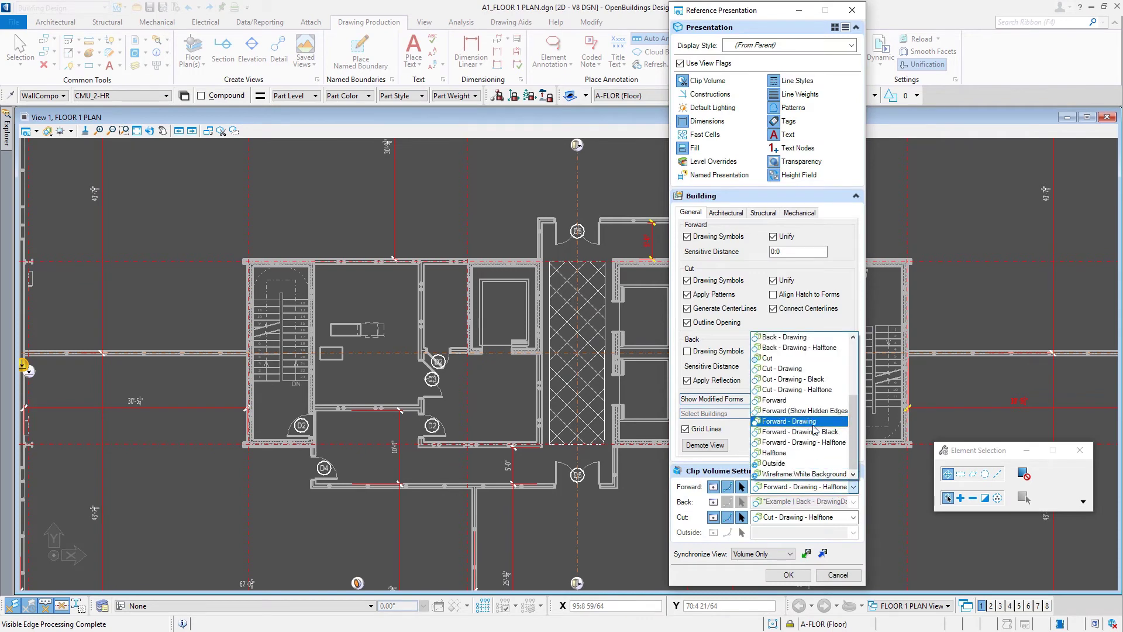
{"action": "left_click", "coordinate": [813, 429]}
{"action": "left_click", "coordinate": [836, 518]}
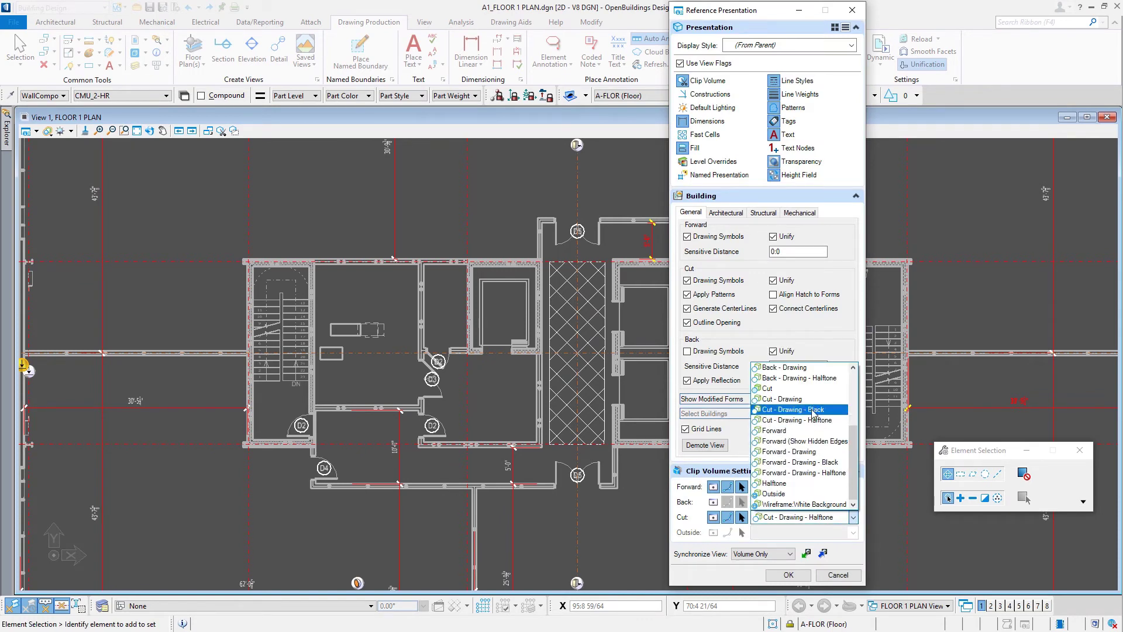
{"action": "left_click", "coordinate": [810, 401]}
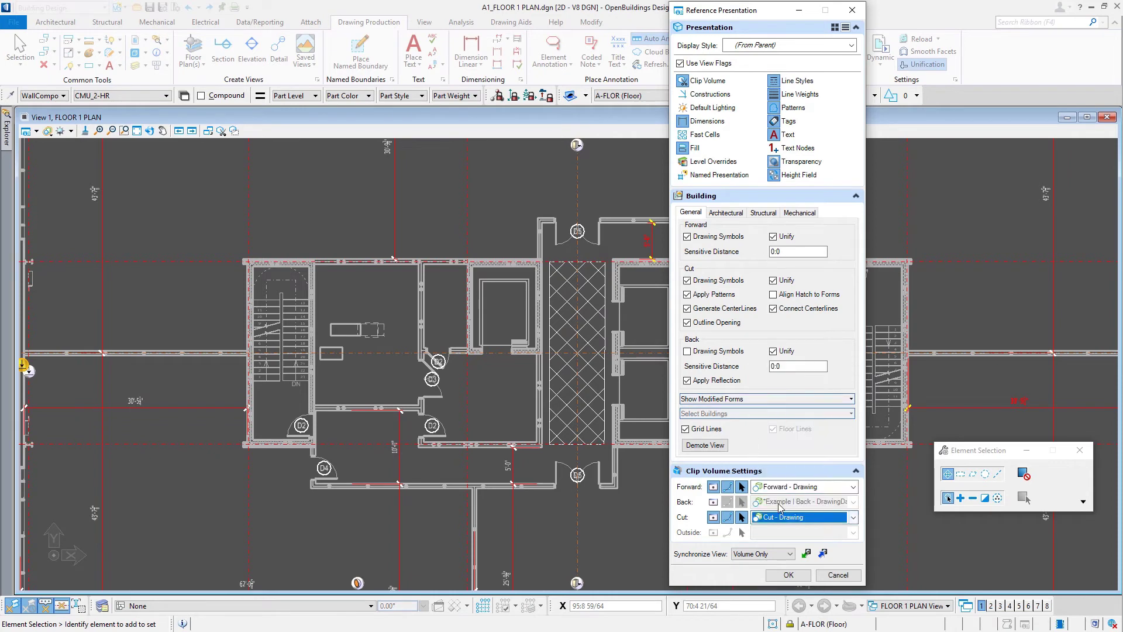
Turn on the Back clip volume using the Example Back - Drawing style.
{"action": "left_click", "coordinate": [713, 502]}
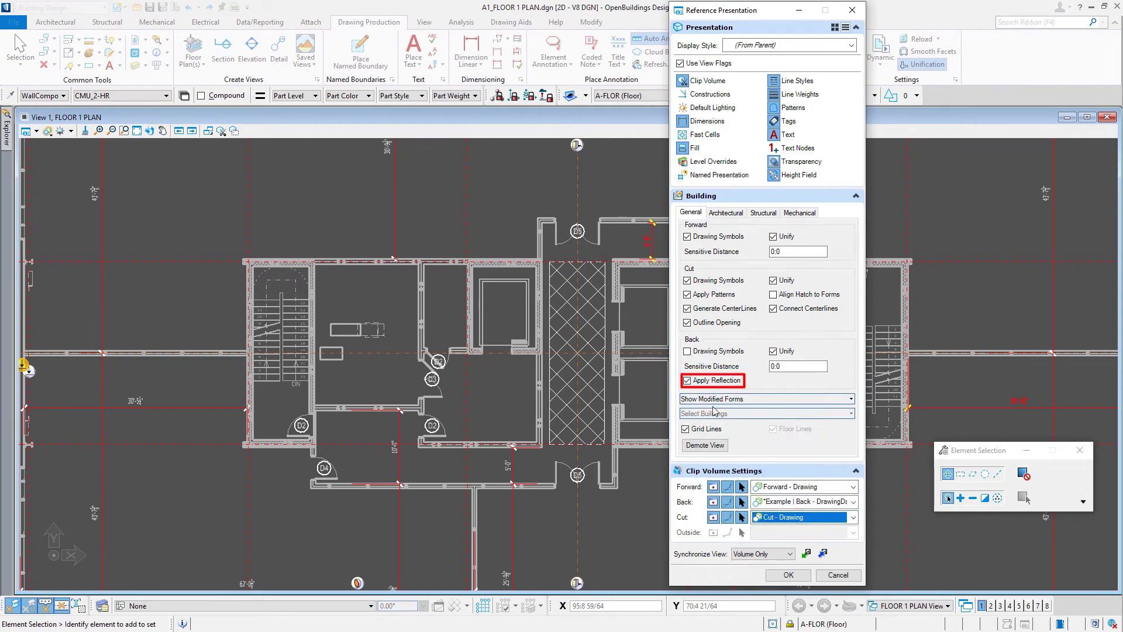
{"action": "left_click", "coordinate": [778, 506]}
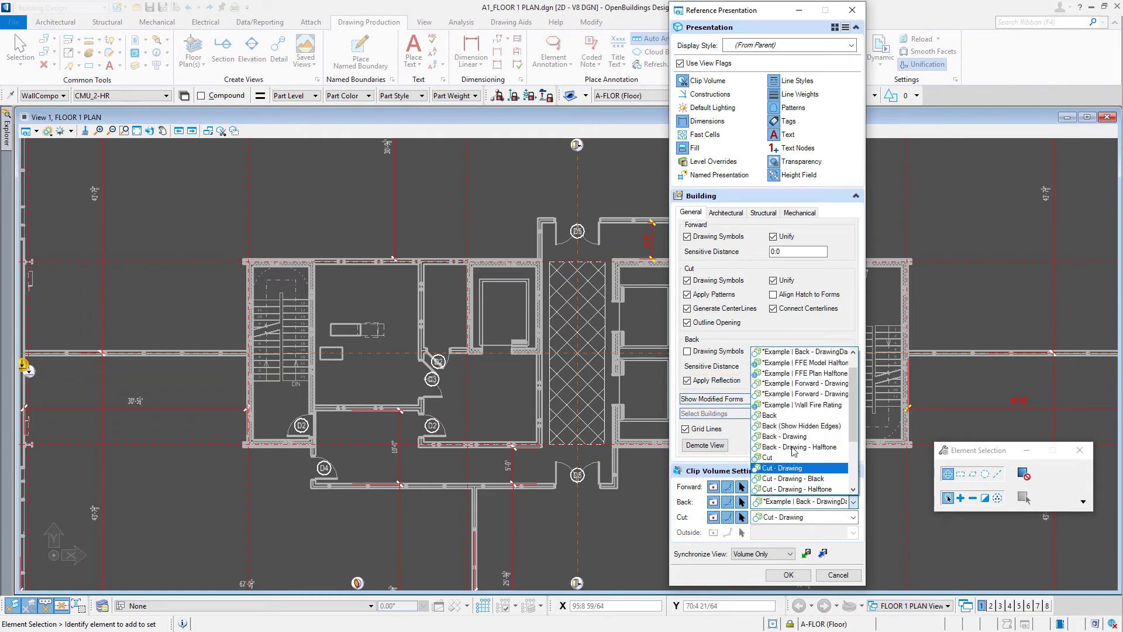
{"action": "left_click", "coordinate": [805, 354]}
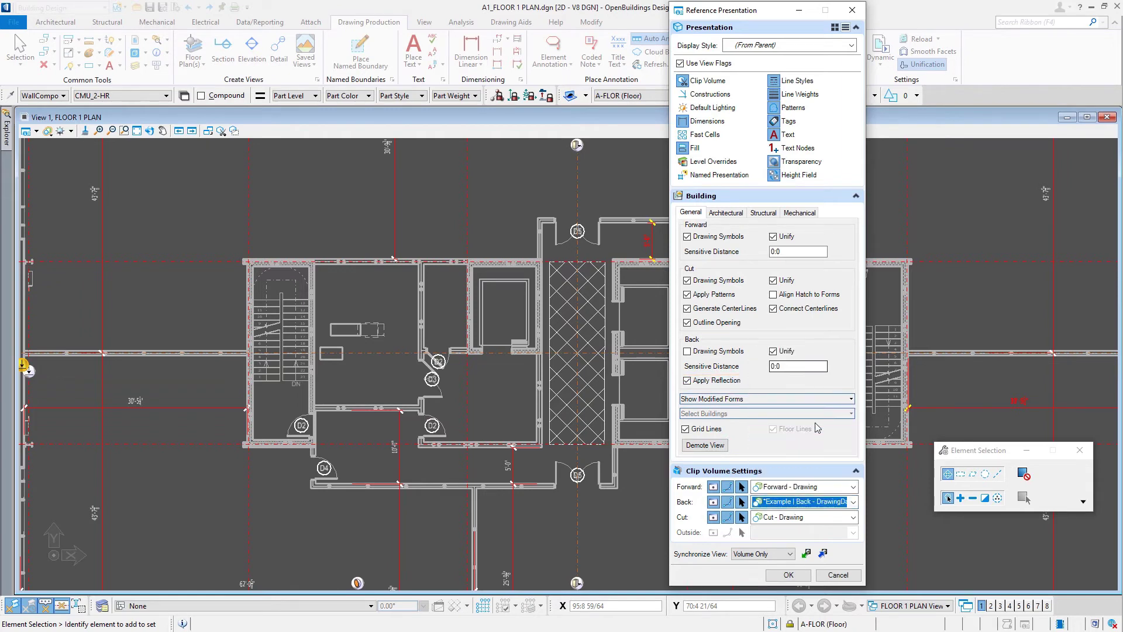
Apply the presentation settings and reload the reference to redraw the plan in full colour.
{"action": "left_click", "coordinate": [797, 581]}
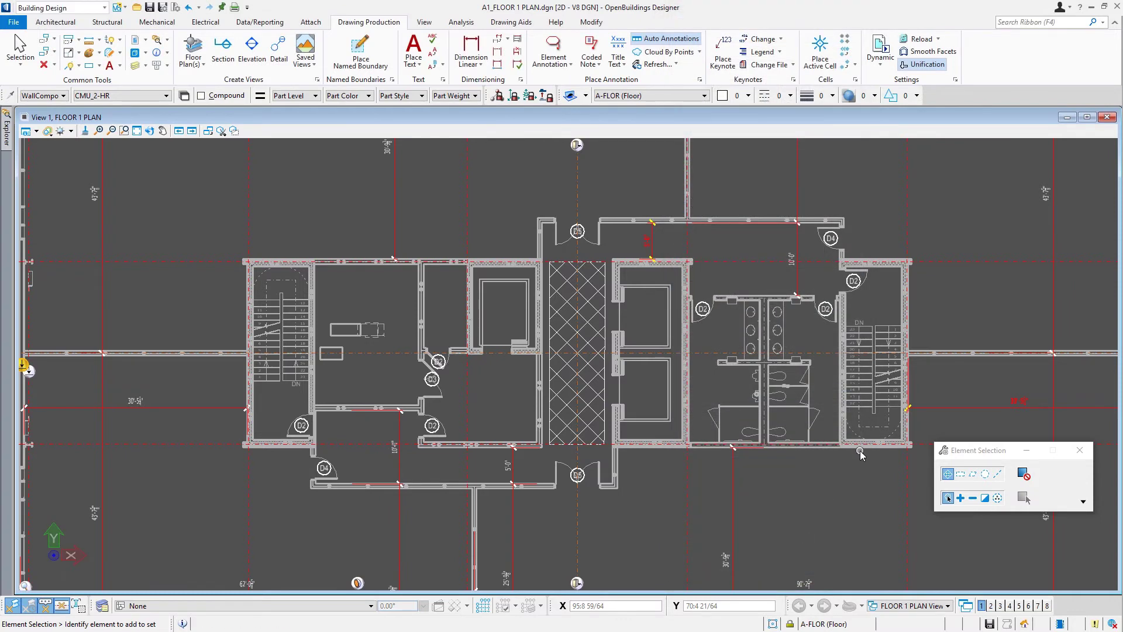
{"action": "left_click", "coordinate": [922, 39]}
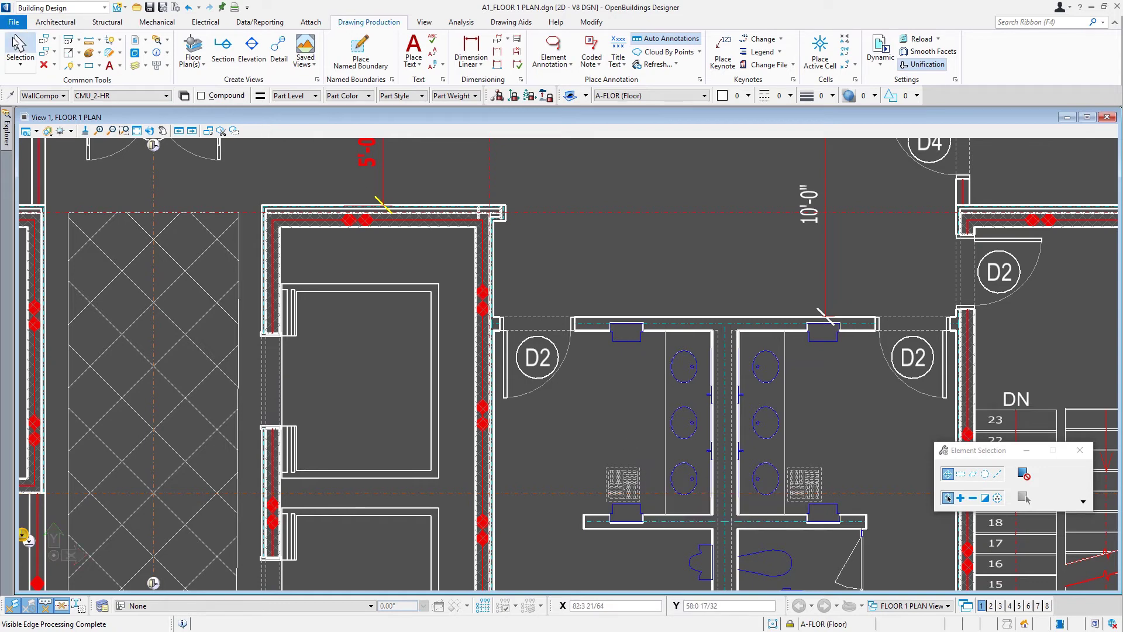
Hide the two hatched restroom ceiling diffusers as cached elements with Element Selection.
{"action": "left_click", "coordinate": [19, 47]}
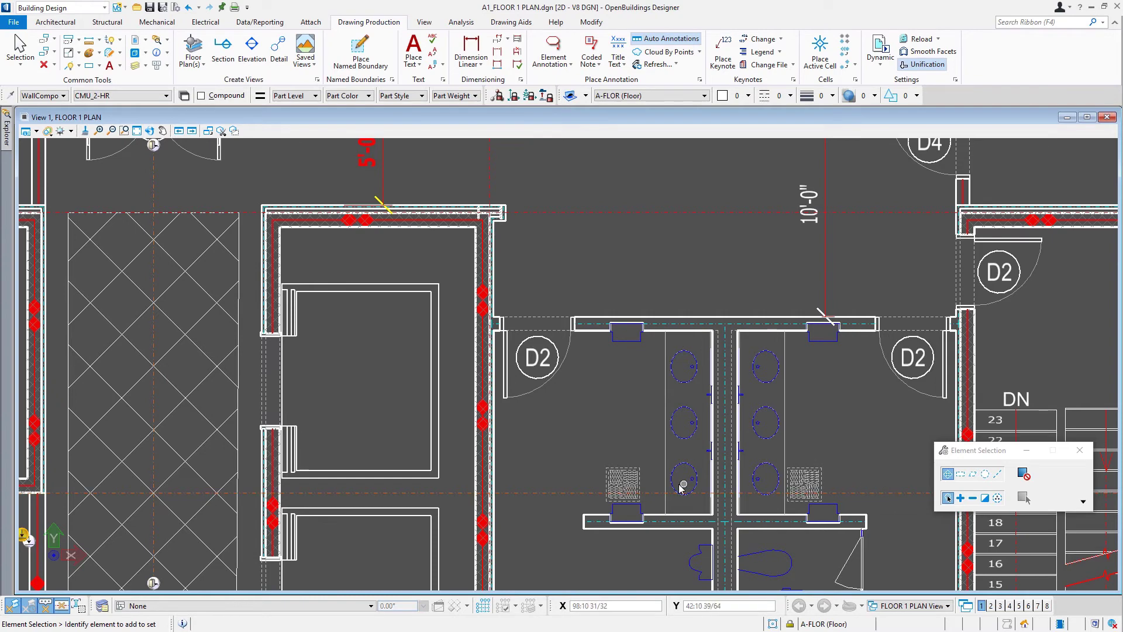
{"action": "right_click", "coordinate": [634, 486]}
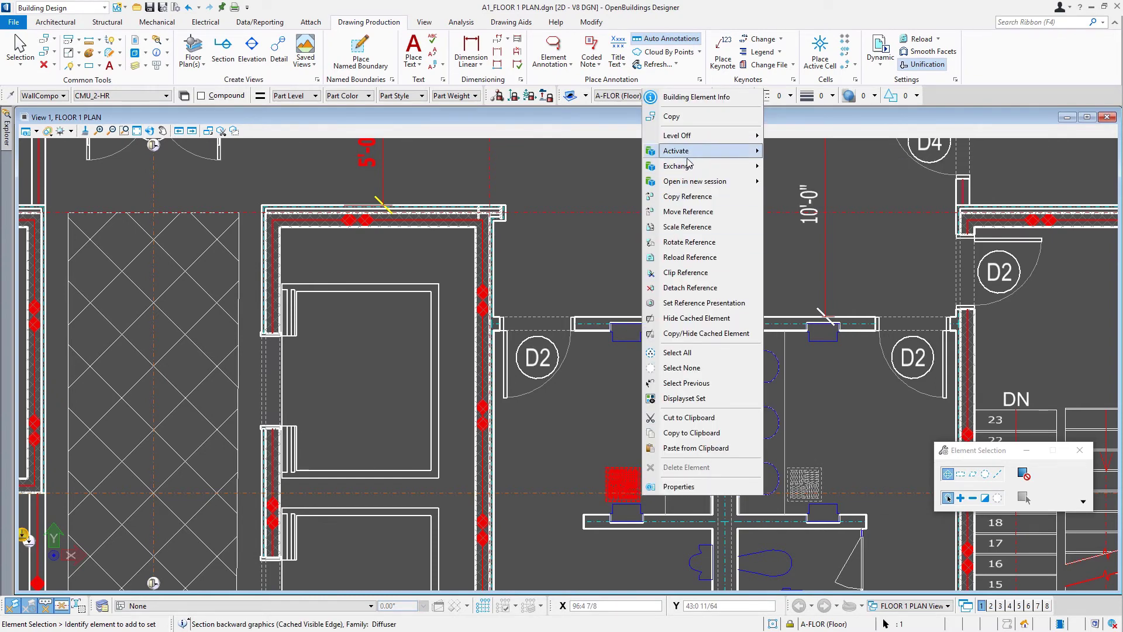
{"action": "left_click", "coordinate": [699, 319]}
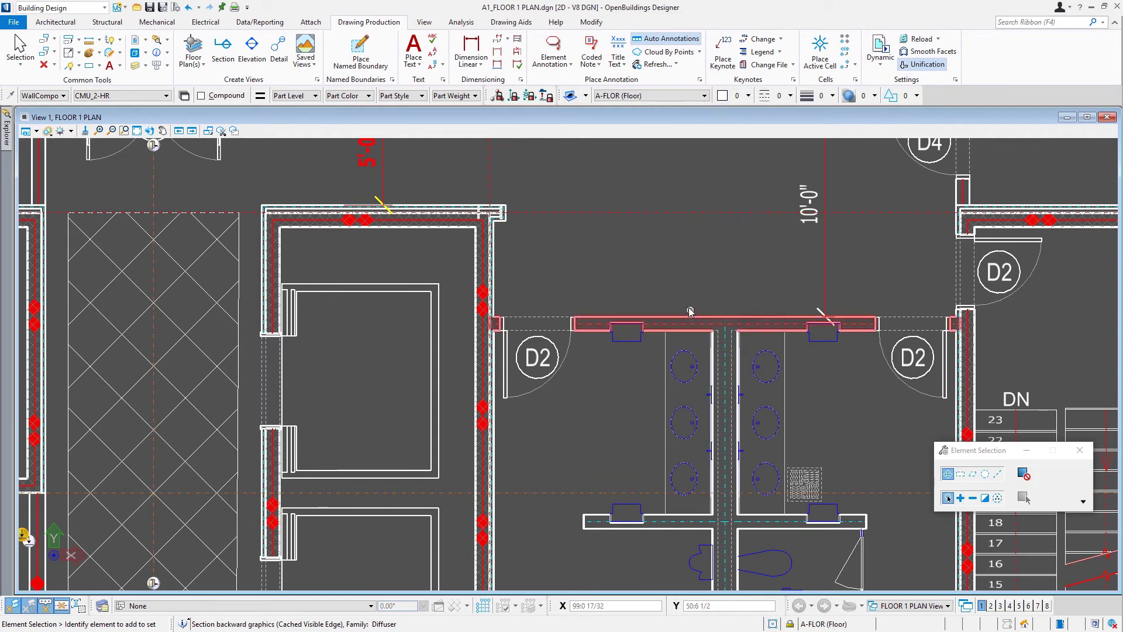
{"action": "right_click", "coordinate": [818, 475]}
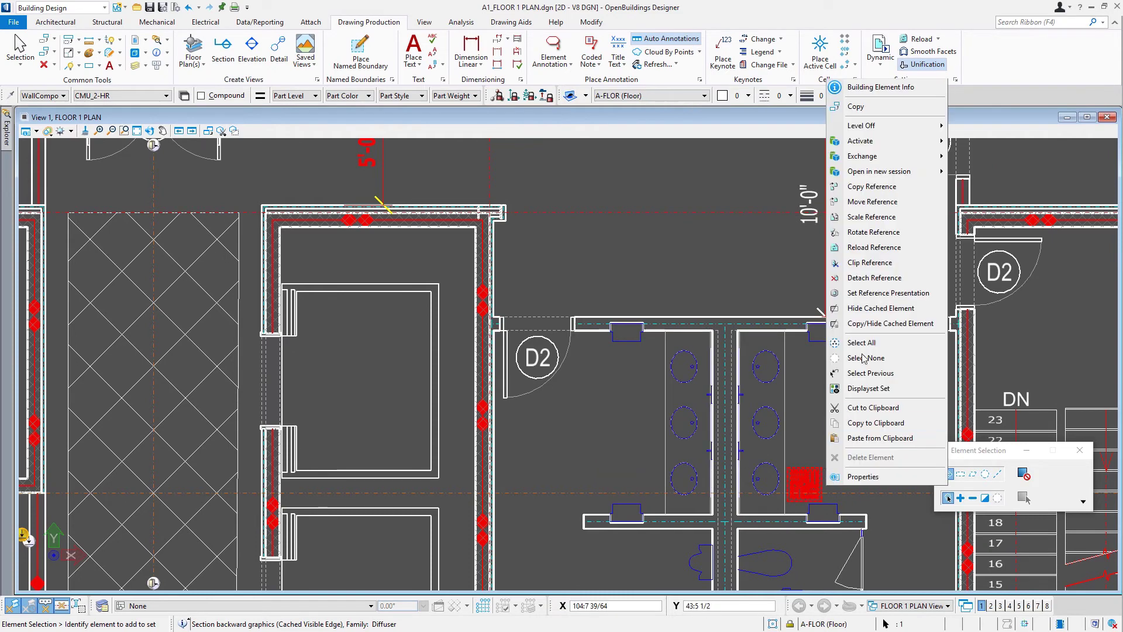
{"action": "left_click", "coordinate": [867, 314]}
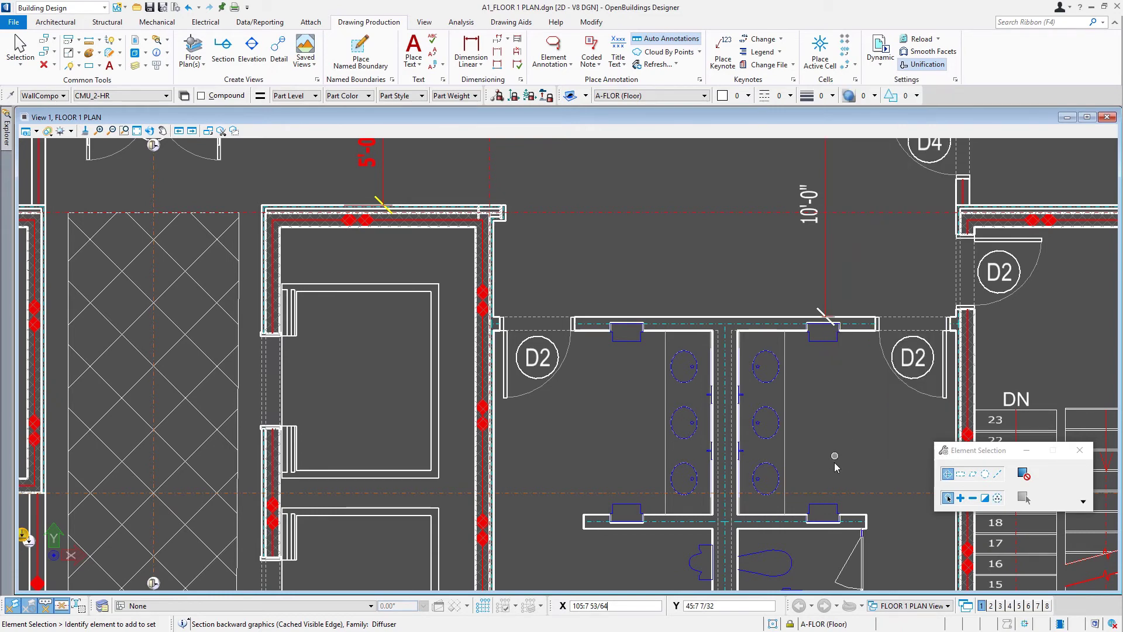
{"action": "right_click", "coordinate": [756, 310]}
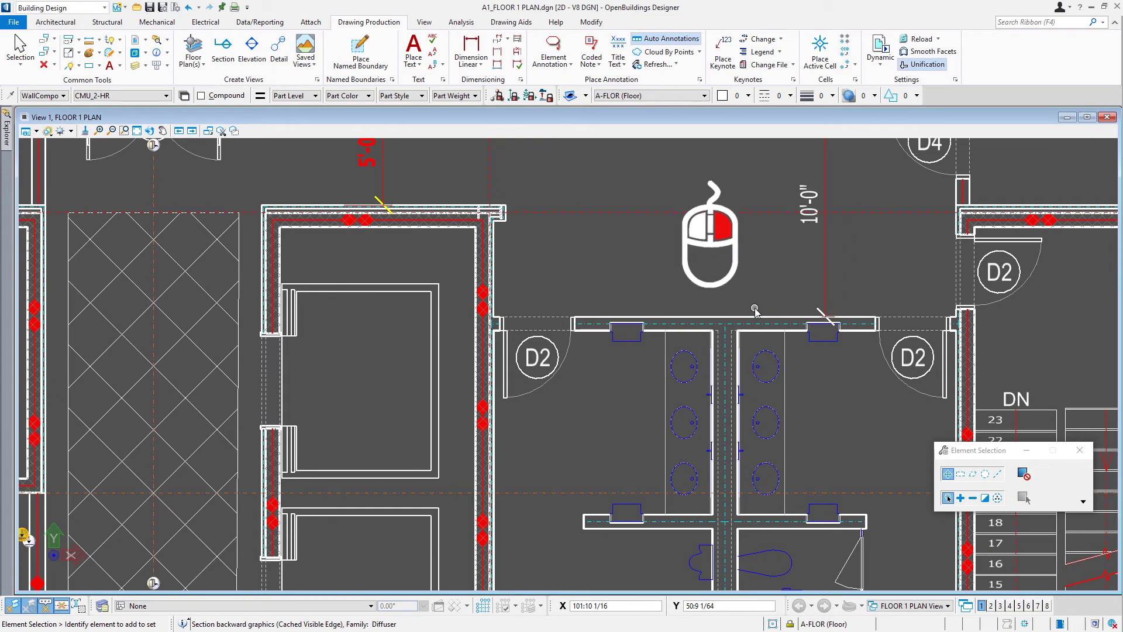
Zoom out and hide the four remaining cached restroom elements with Hide Cached Element.
{"action": "scroll", "coordinate": [756, 311], "scroll_direction": "down", "scroll_amount": 3}
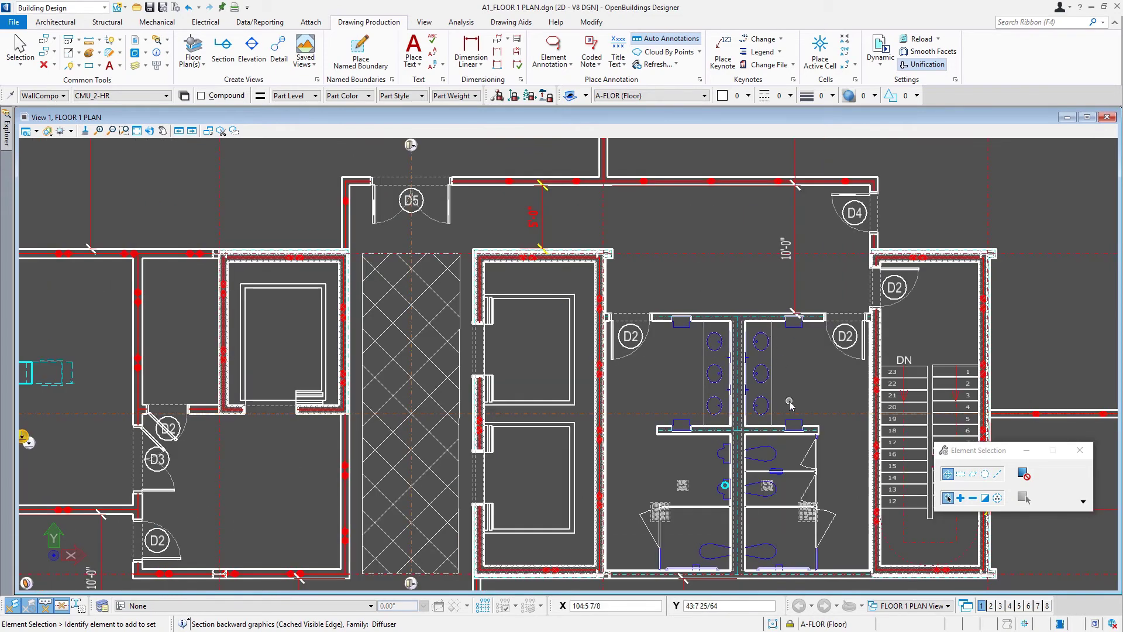
{"action": "right_click", "coordinate": [671, 528]}
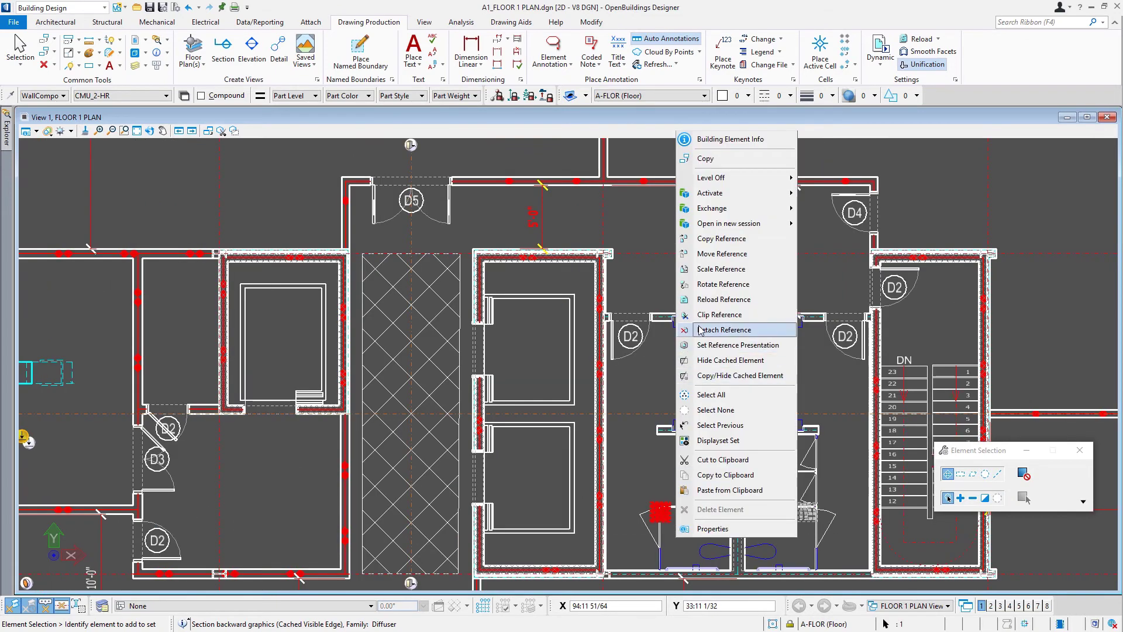
{"action": "left_click", "coordinate": [710, 360]}
{"action": "right_click", "coordinate": [694, 487]}
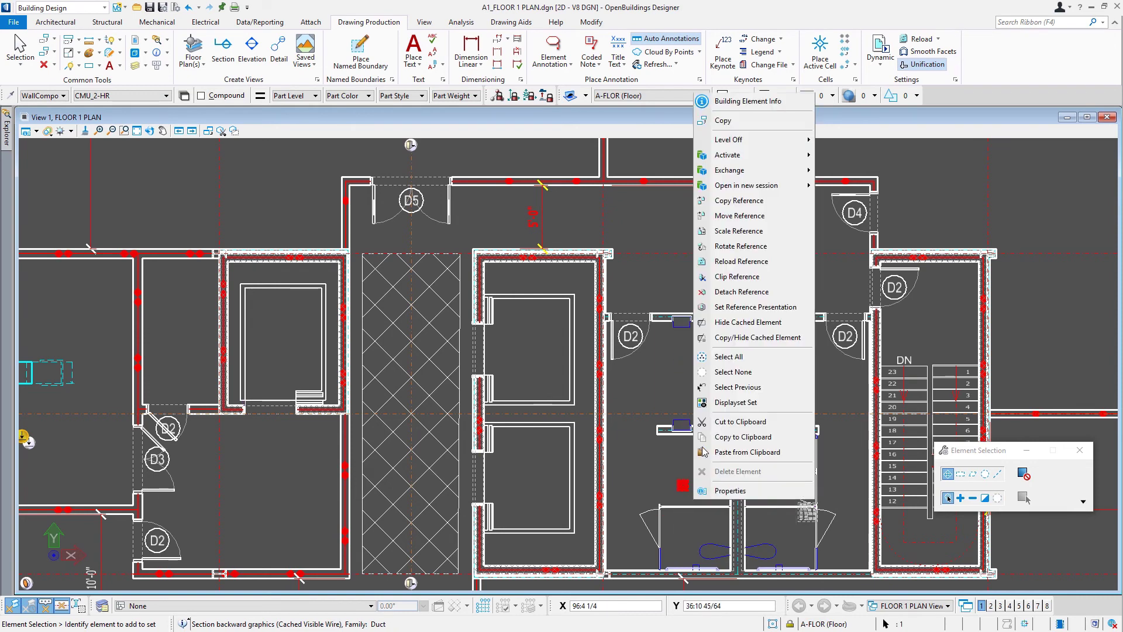
{"action": "left_click", "coordinate": [745, 323]}
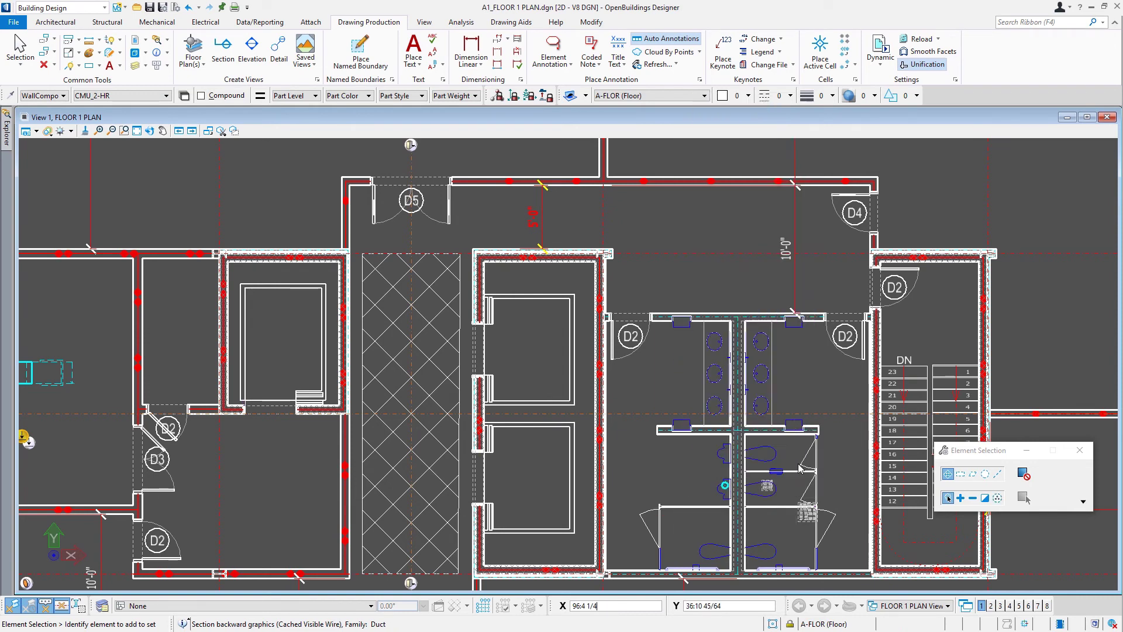
{"action": "right_click", "coordinate": [800, 522]}
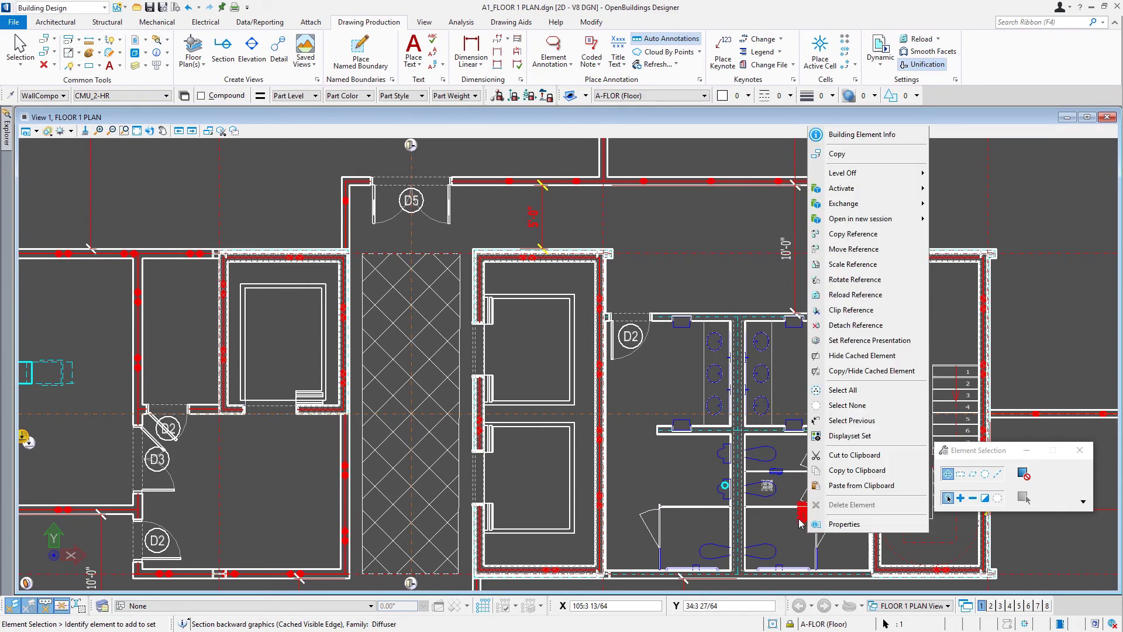
{"action": "left_click", "coordinate": [857, 356]}
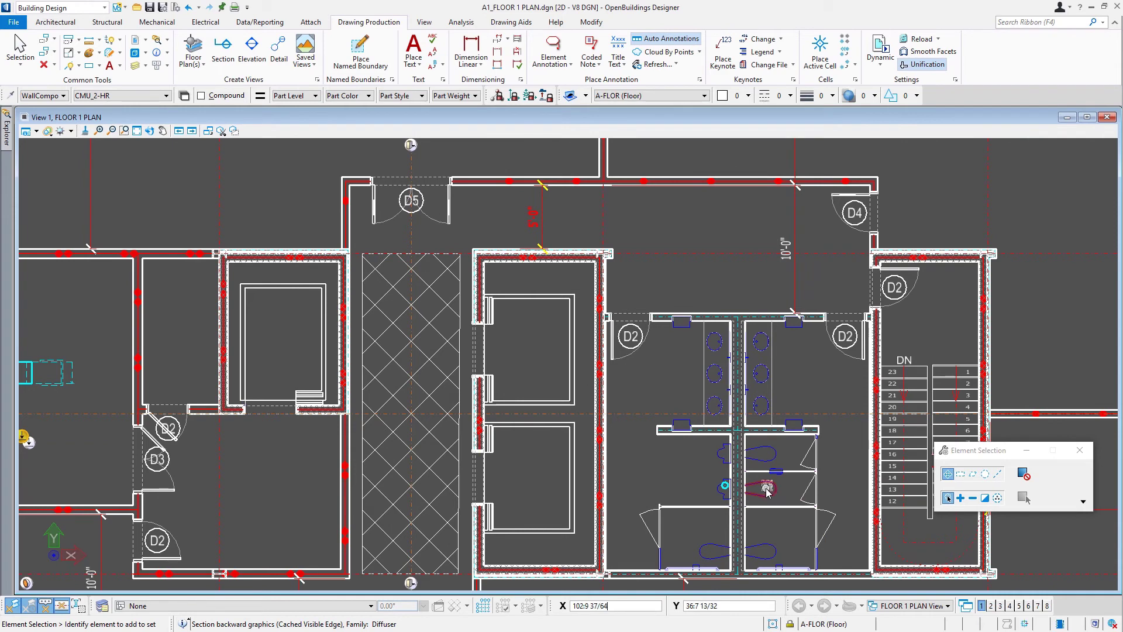
{"action": "right_click", "coordinate": [764, 493]}
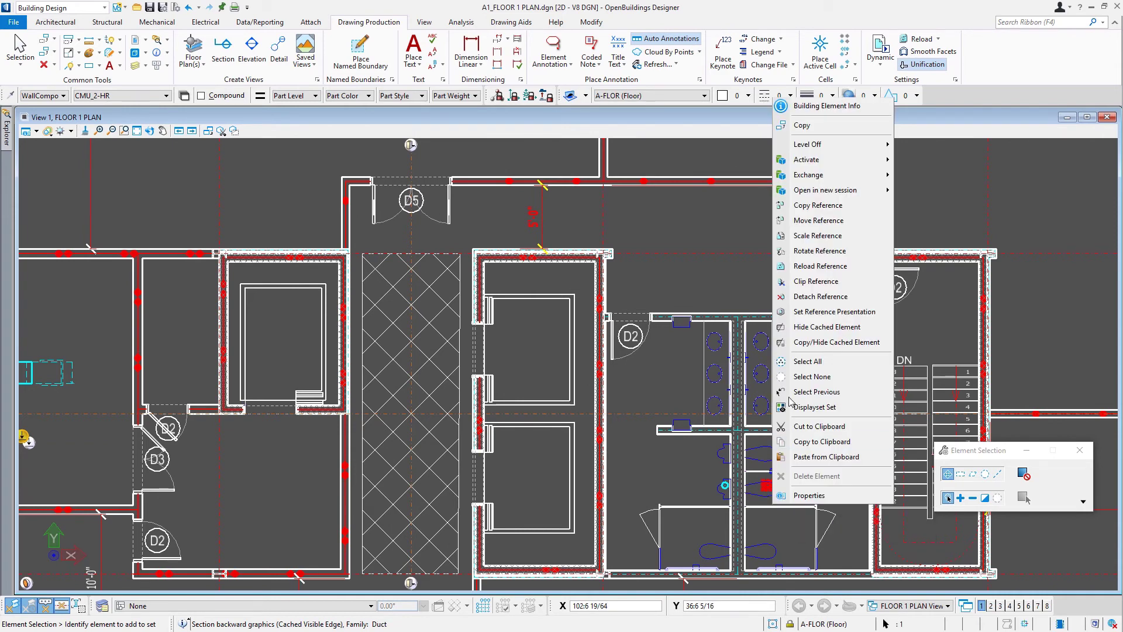
{"action": "left_click", "coordinate": [811, 328]}
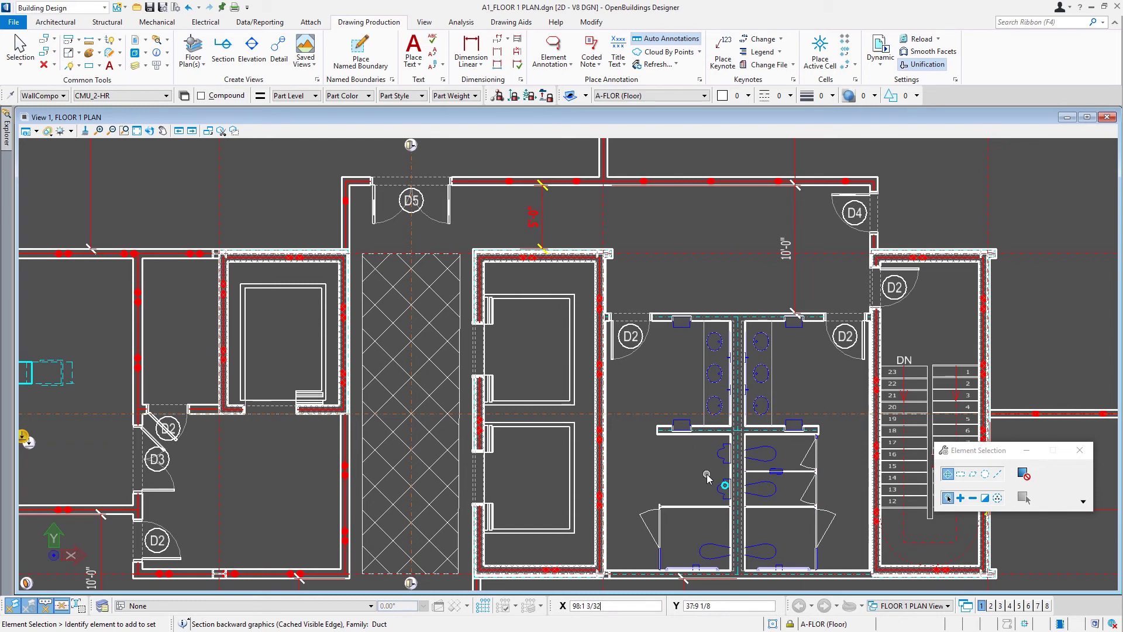
Turn on Display Hidden Elements From Visible Edge Cache, then unhide one restroom diffuser.
{"action": "scroll", "coordinate": [720, 456], "scroll_direction": "down", "scroll_amount": 3}
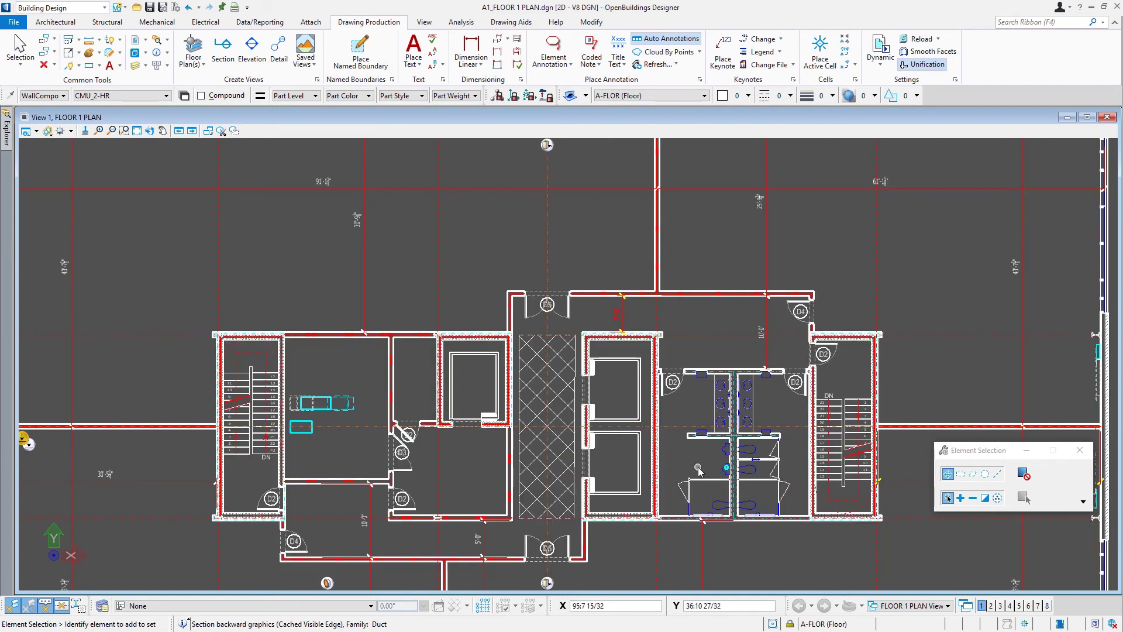
{"action": "left_click", "coordinate": [135, 42]}
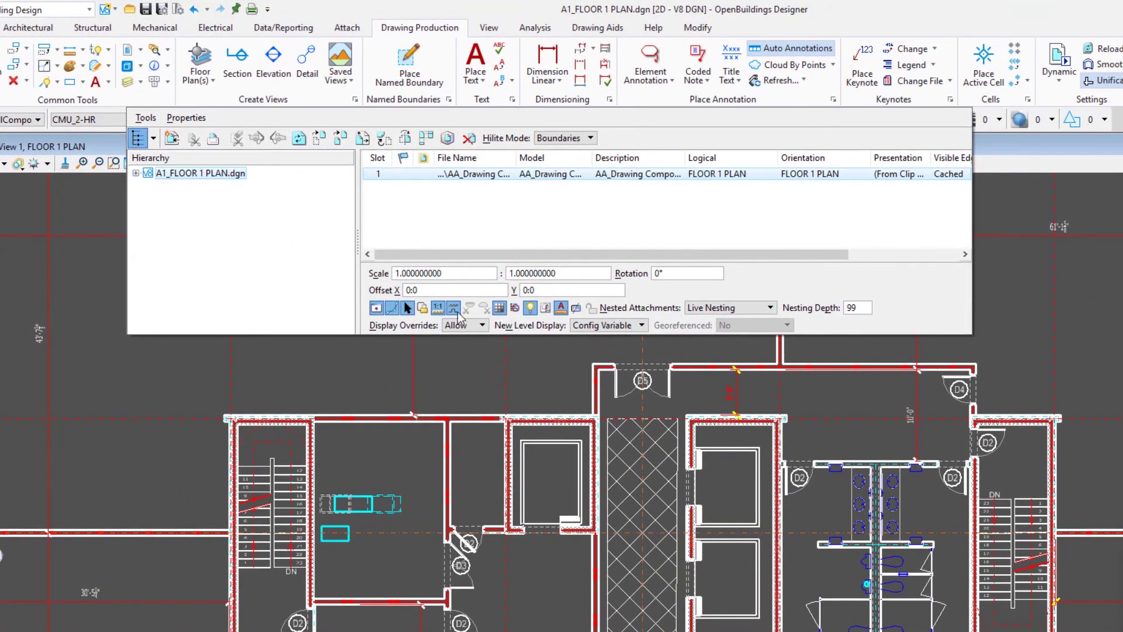
{"action": "left_click", "coordinate": [576, 308]}
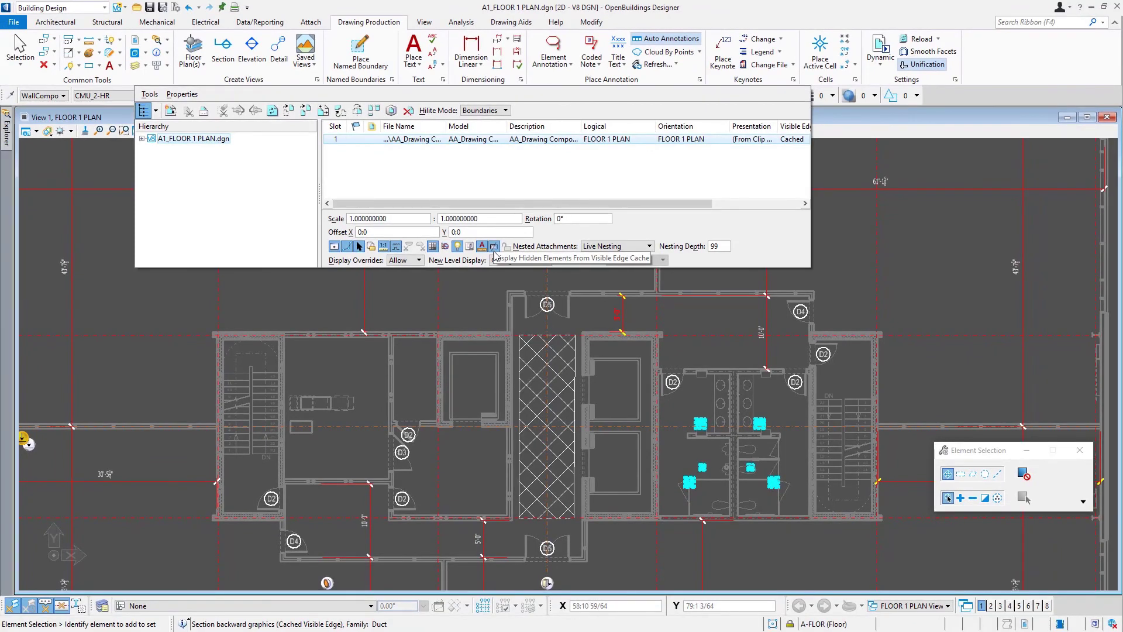
{"action": "right_click", "coordinate": [699, 422]}
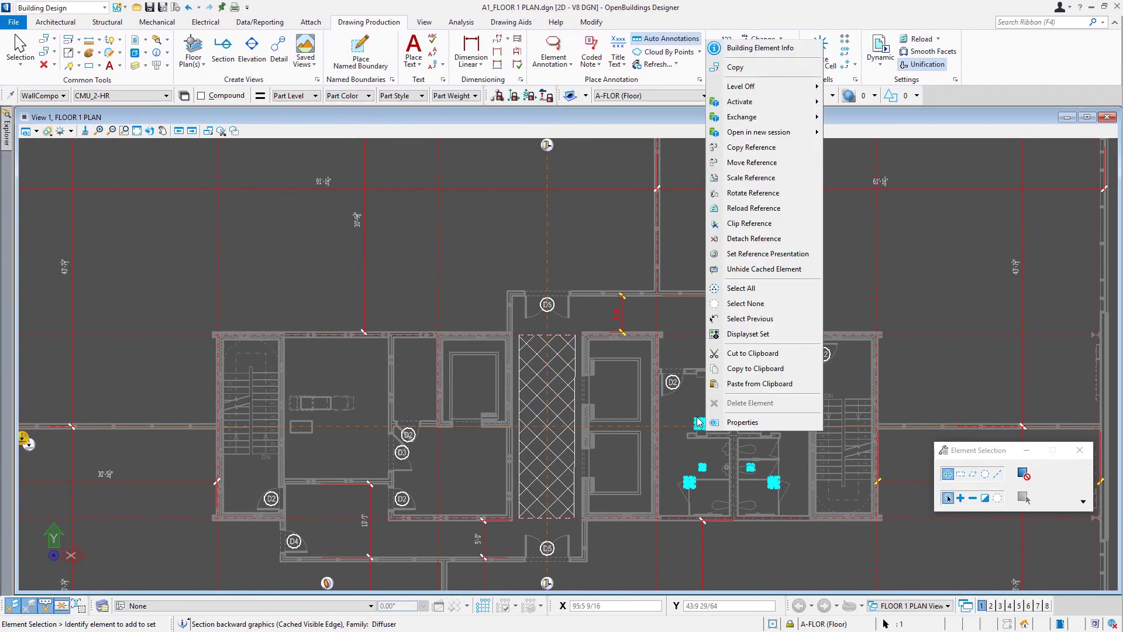
{"action": "left_click", "coordinate": [771, 270]}
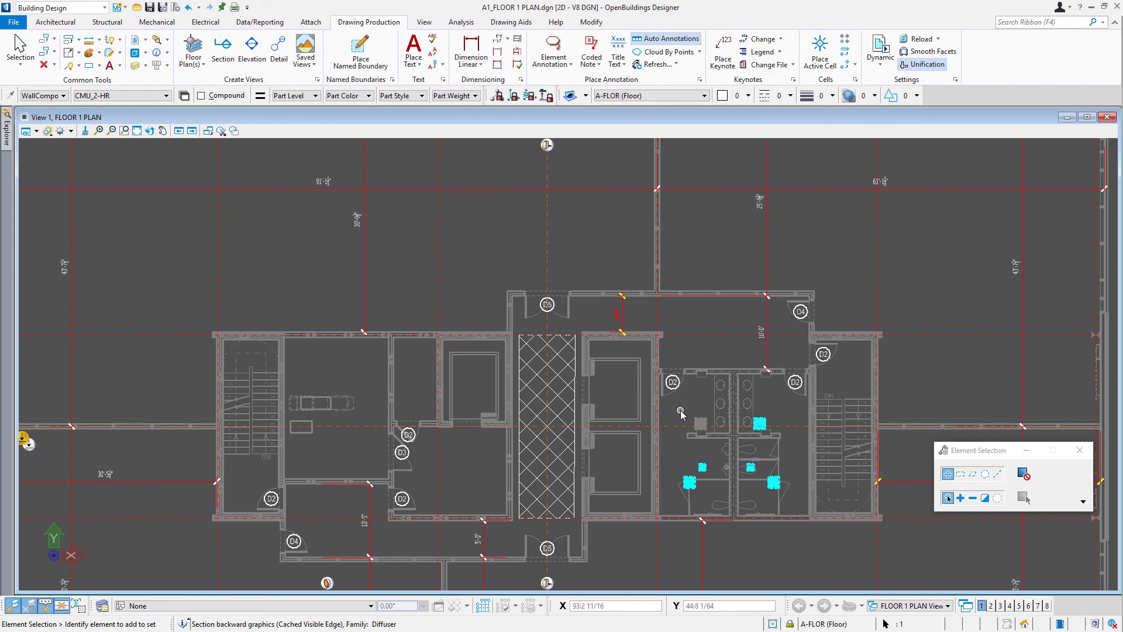
Turn off Display Hidden Elements From Visible Edge Cache in the References dialog.
{"action": "left_click", "coordinate": [135, 41]}
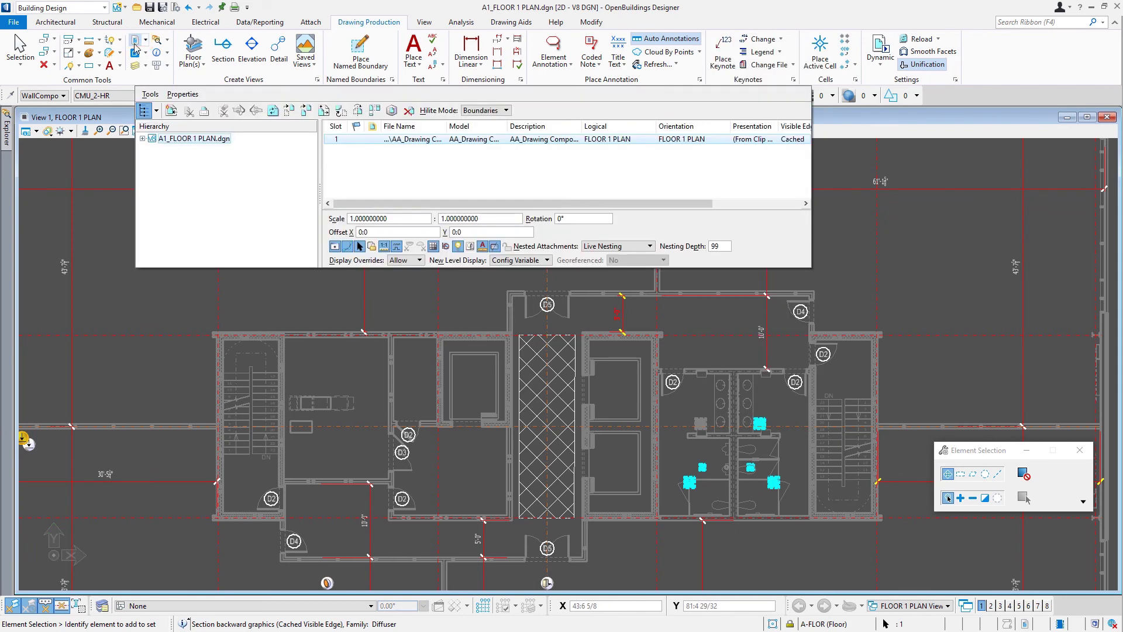
{"action": "left_click", "coordinate": [489, 246]}
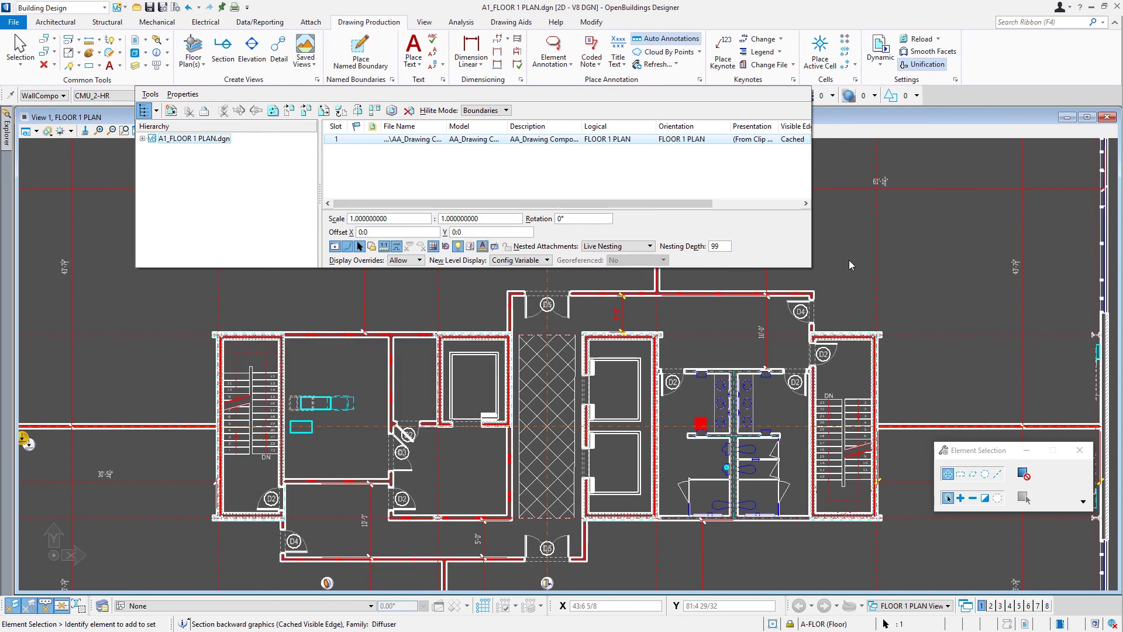
{"action": "right_click", "coordinate": [701, 420]}
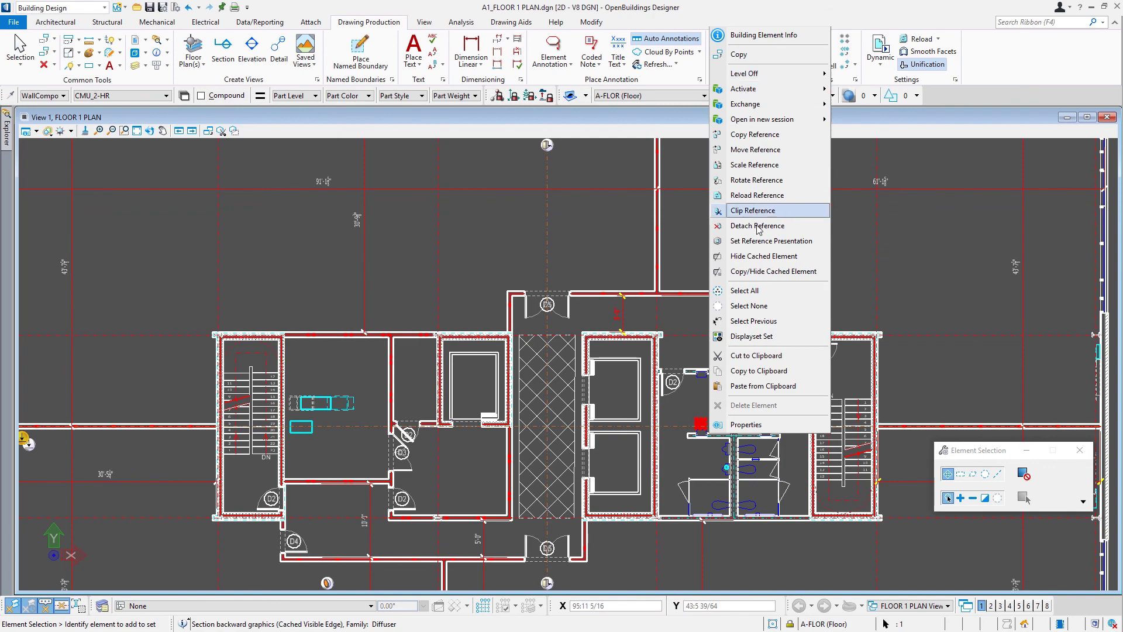